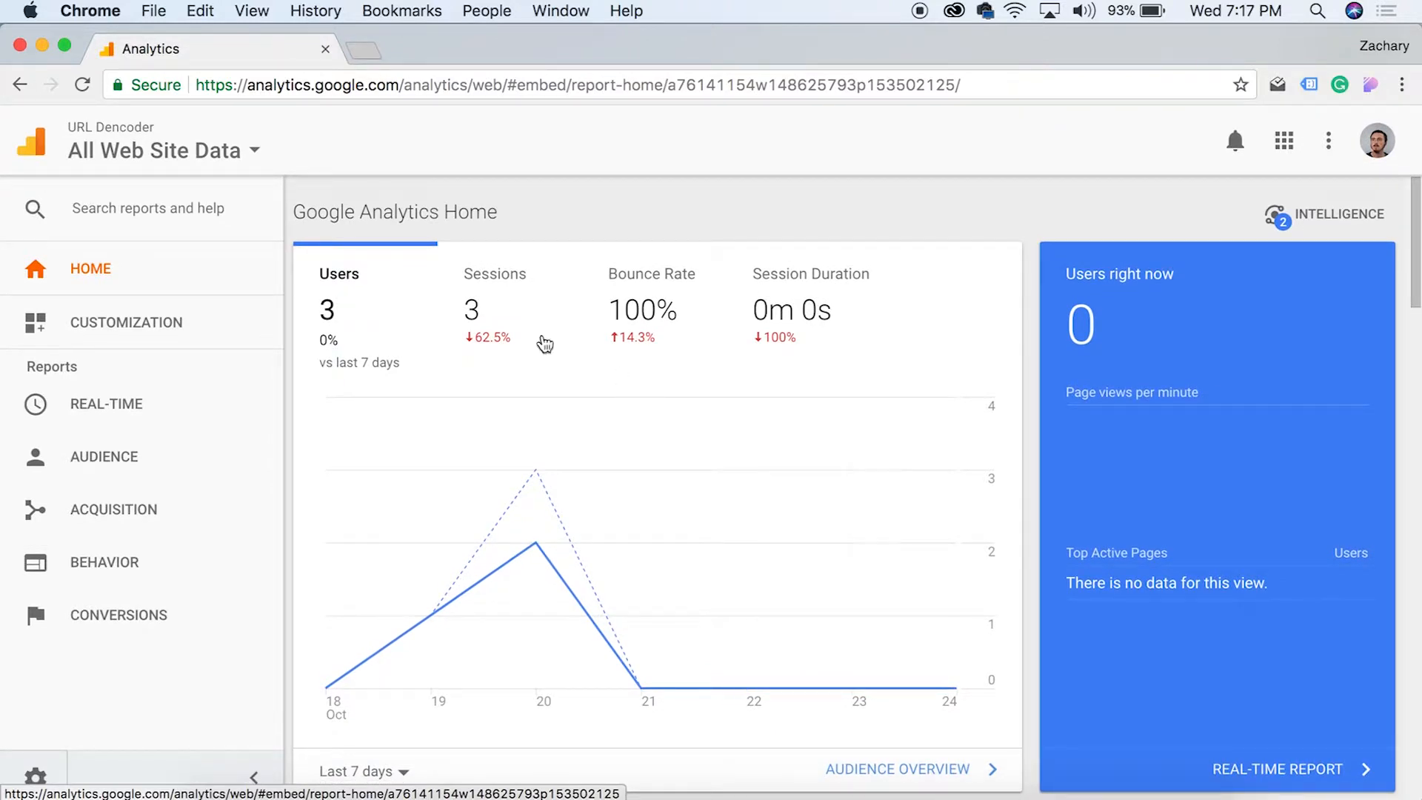
Go to Customization > Dashboards and start creating a new dashboard
left_click(145, 323)
left_click(118, 368)
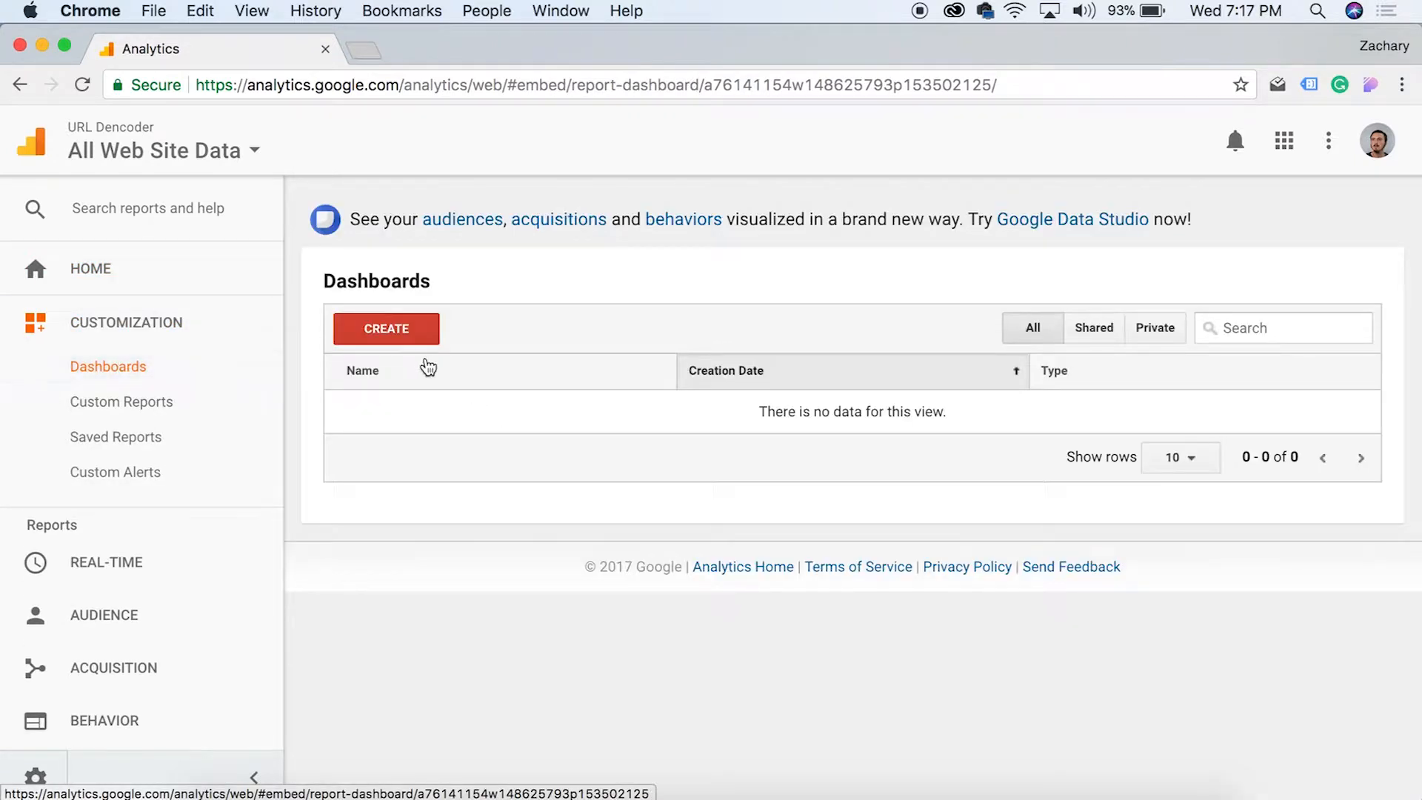
left_click(423, 327)
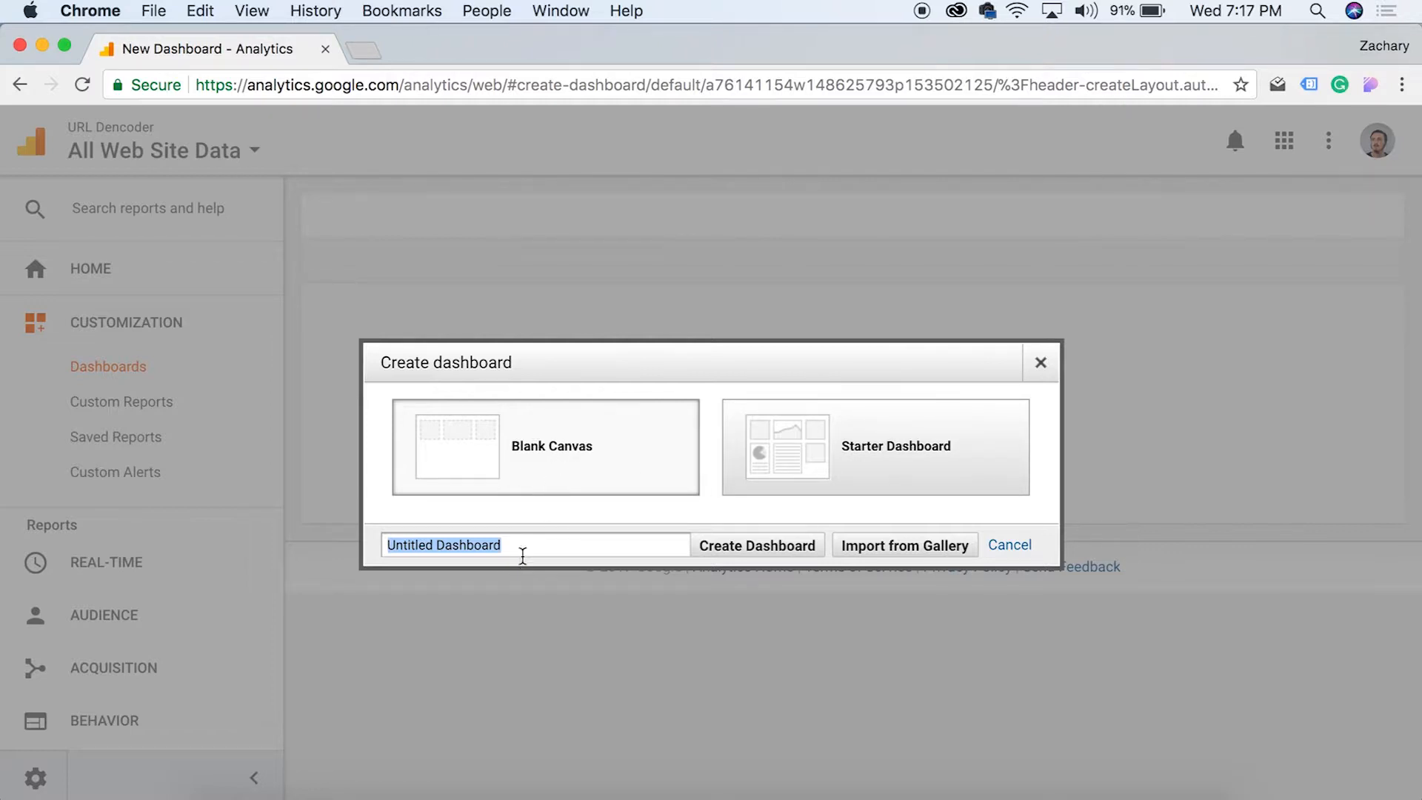
Name the blank-canvas dashboard 'YouTube' and create it
type("YouTUb")
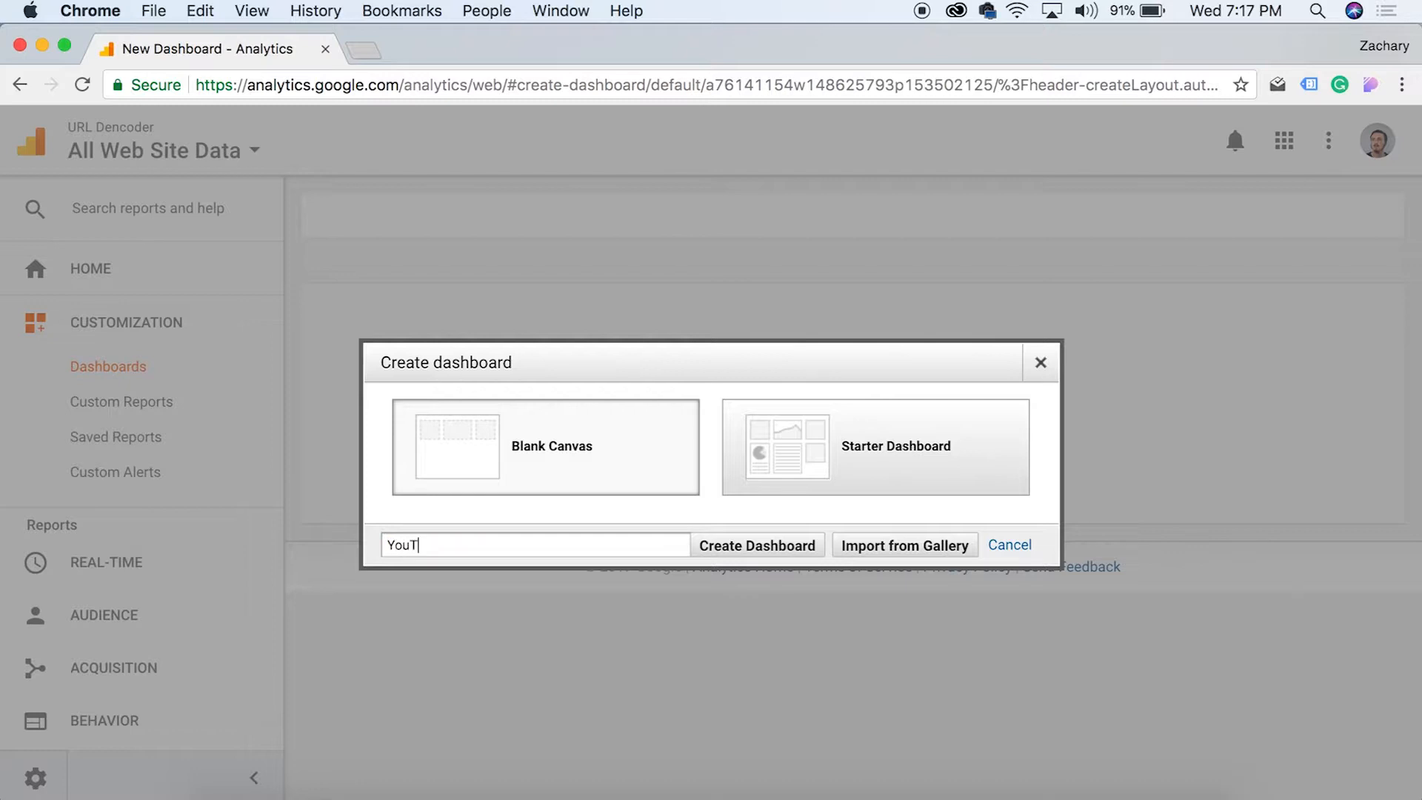
key("BackSpace")
key("BackSpace")
type("ube")
left_click(782, 548)
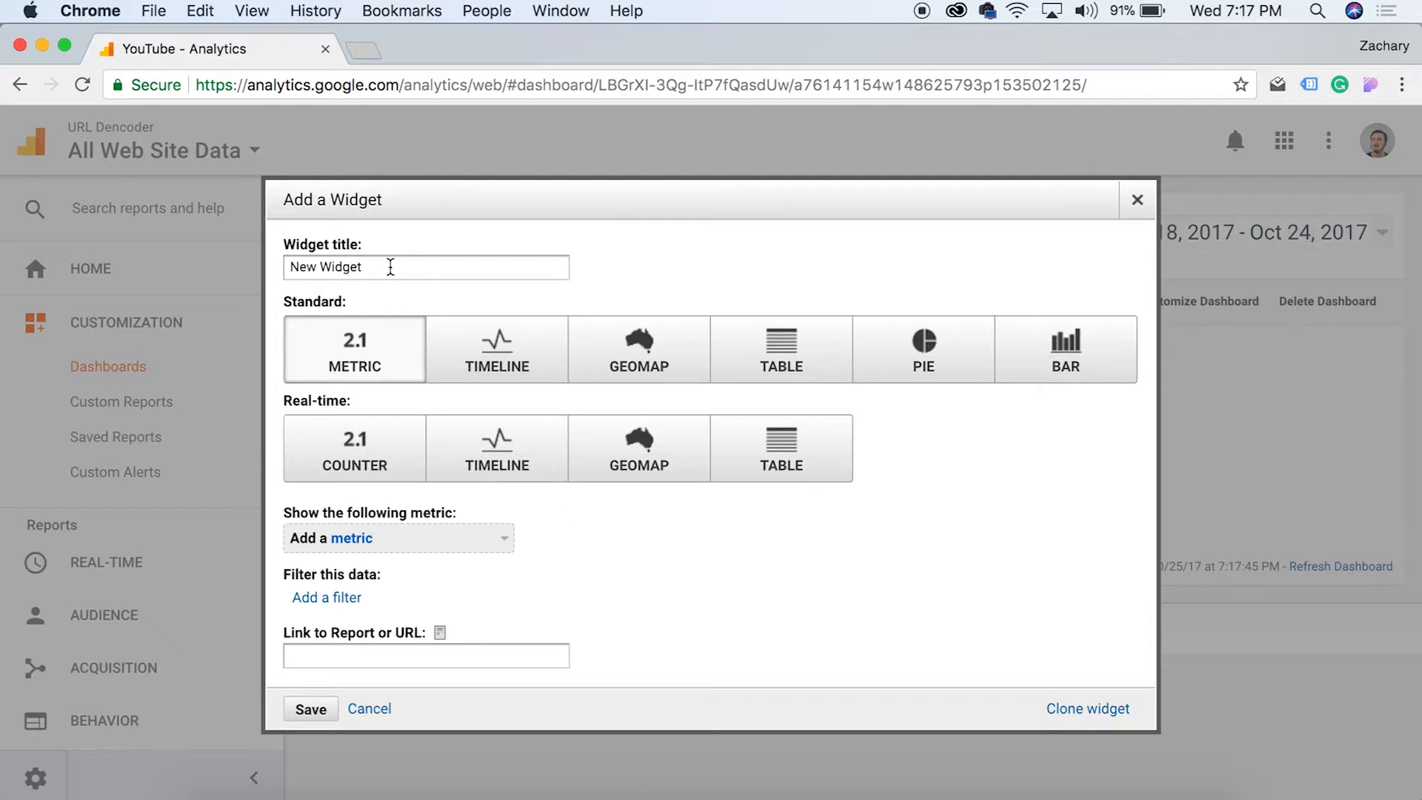
Title the metric widget 'New User Report' and choose New Users as its metric
left_click_drag(390, 268, 264, 269)
type("User Report")
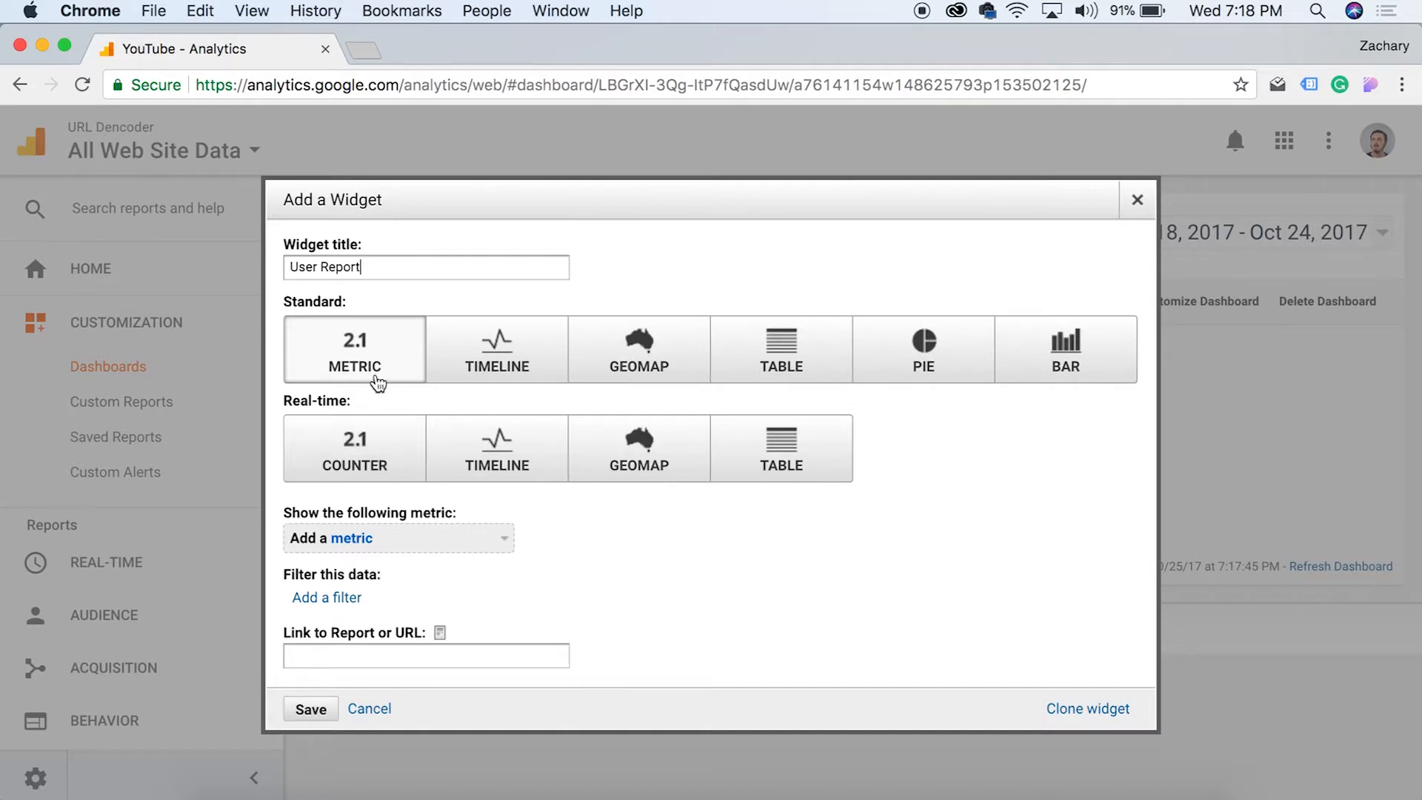
left_click(366, 540)
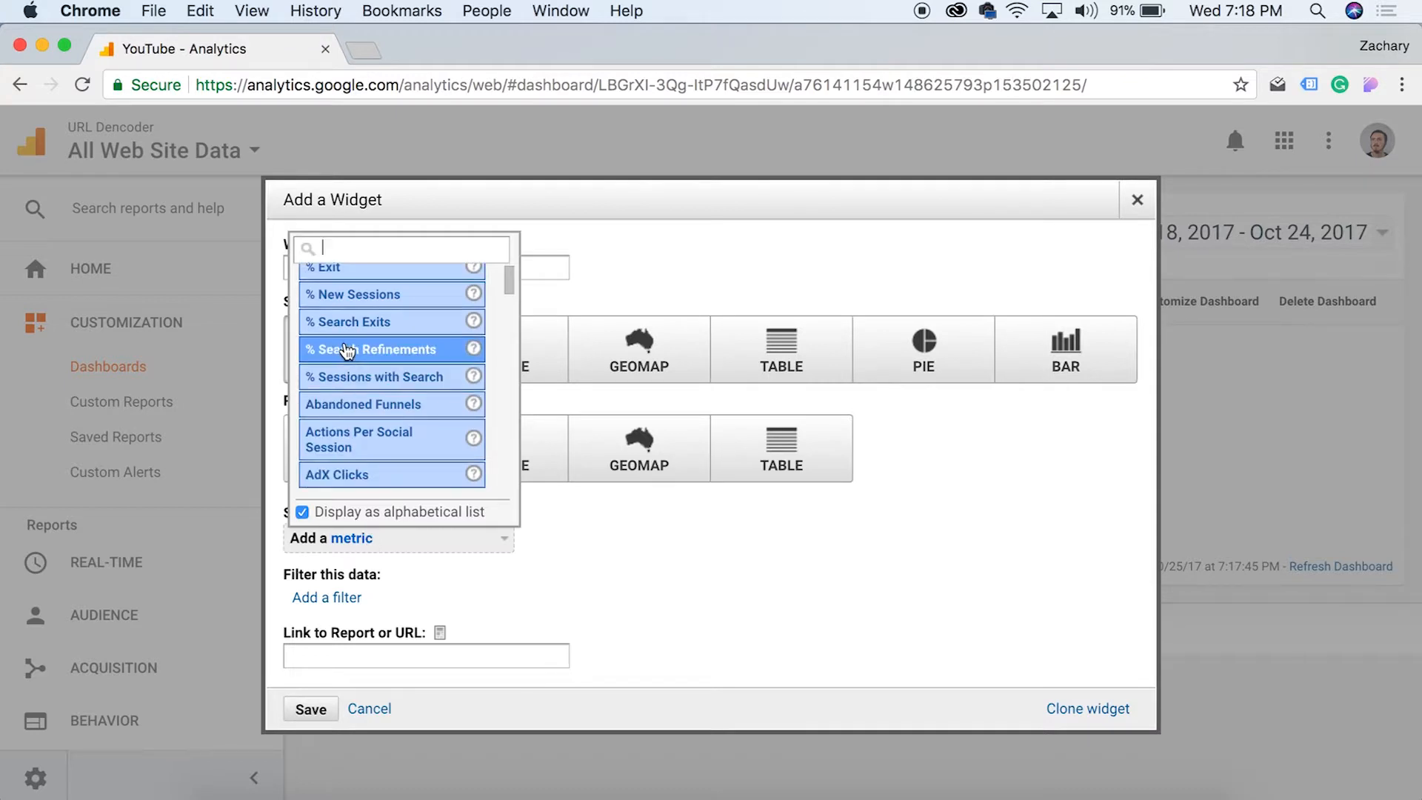
type("users")
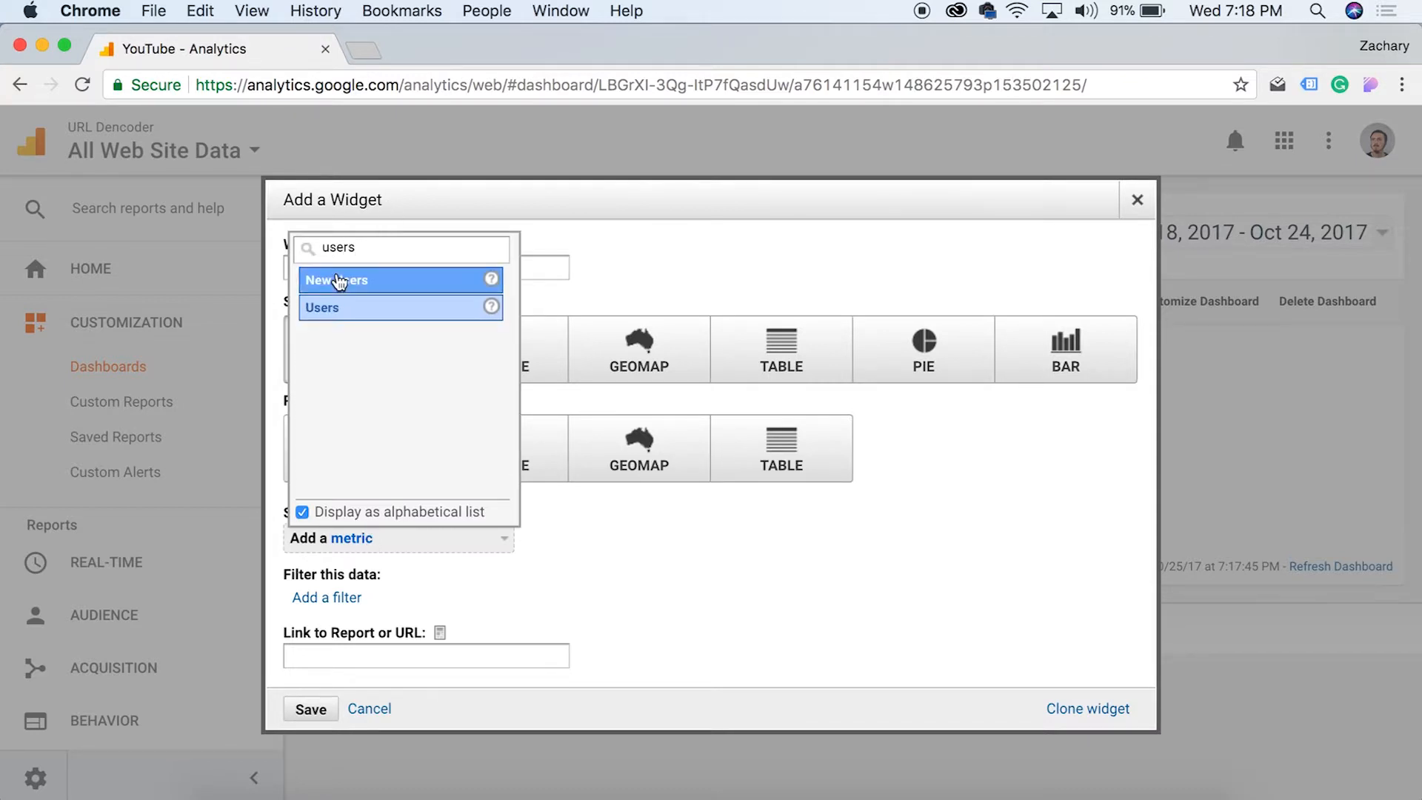
left_click(358, 284)
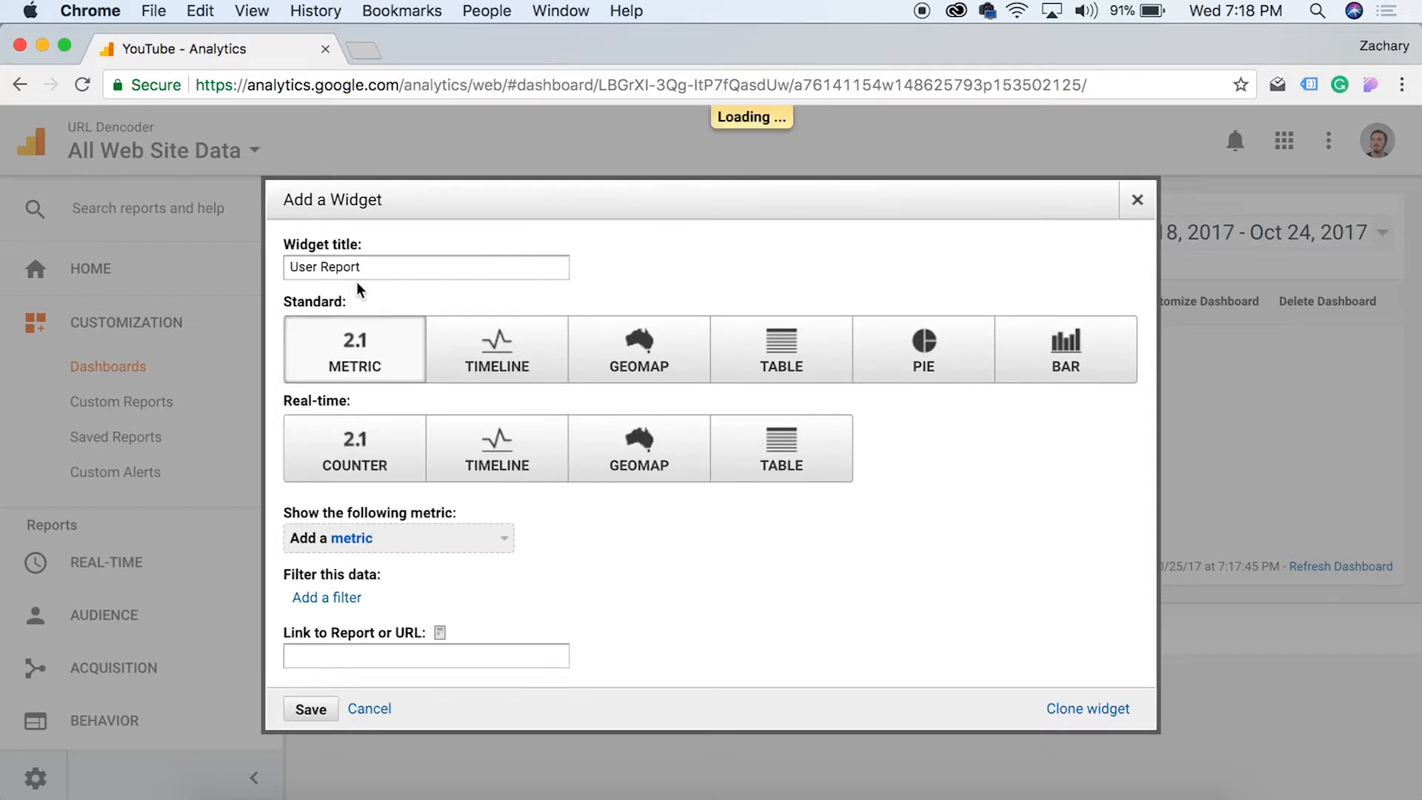
type("New")
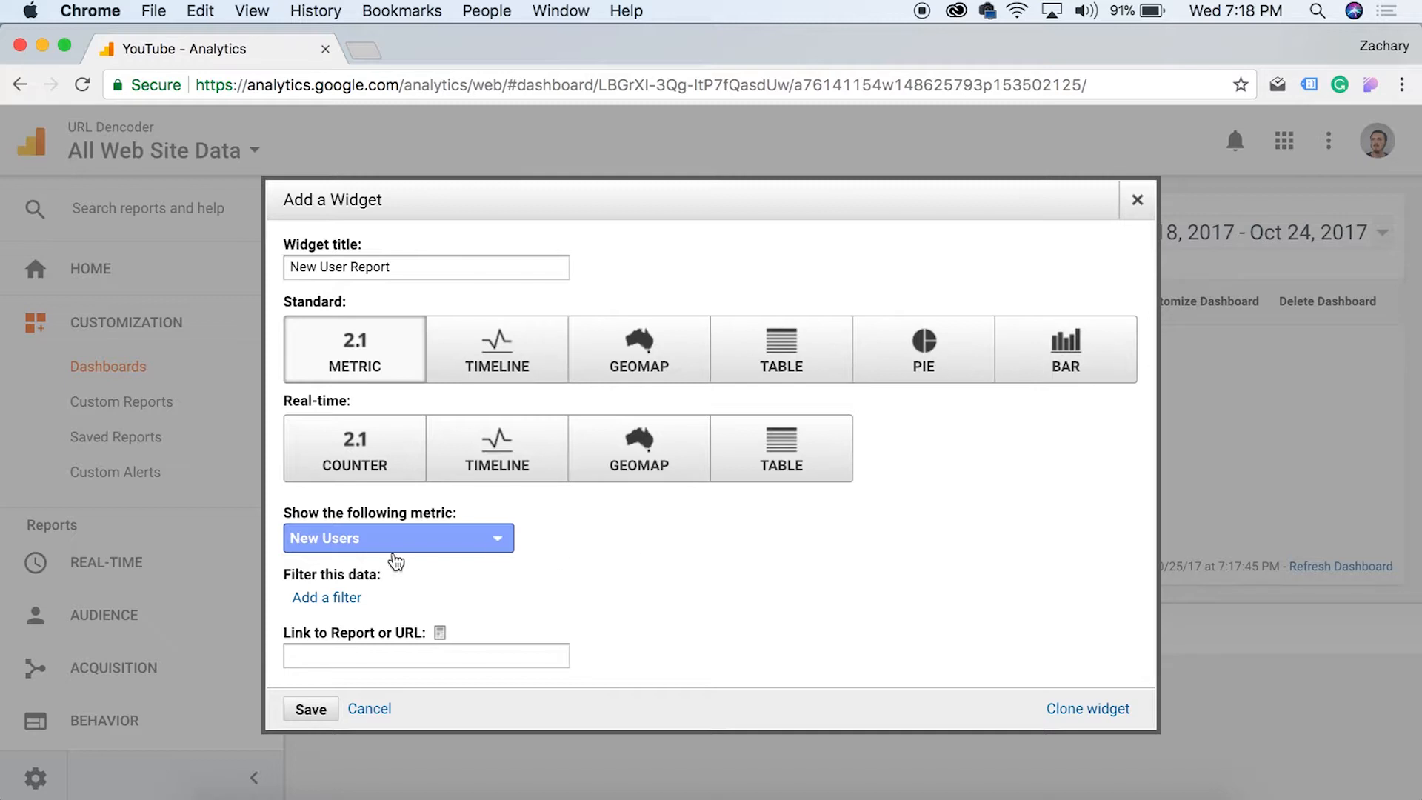
Add a filter row and link the widget to the Audience / Active Users report
left_click(342, 597)
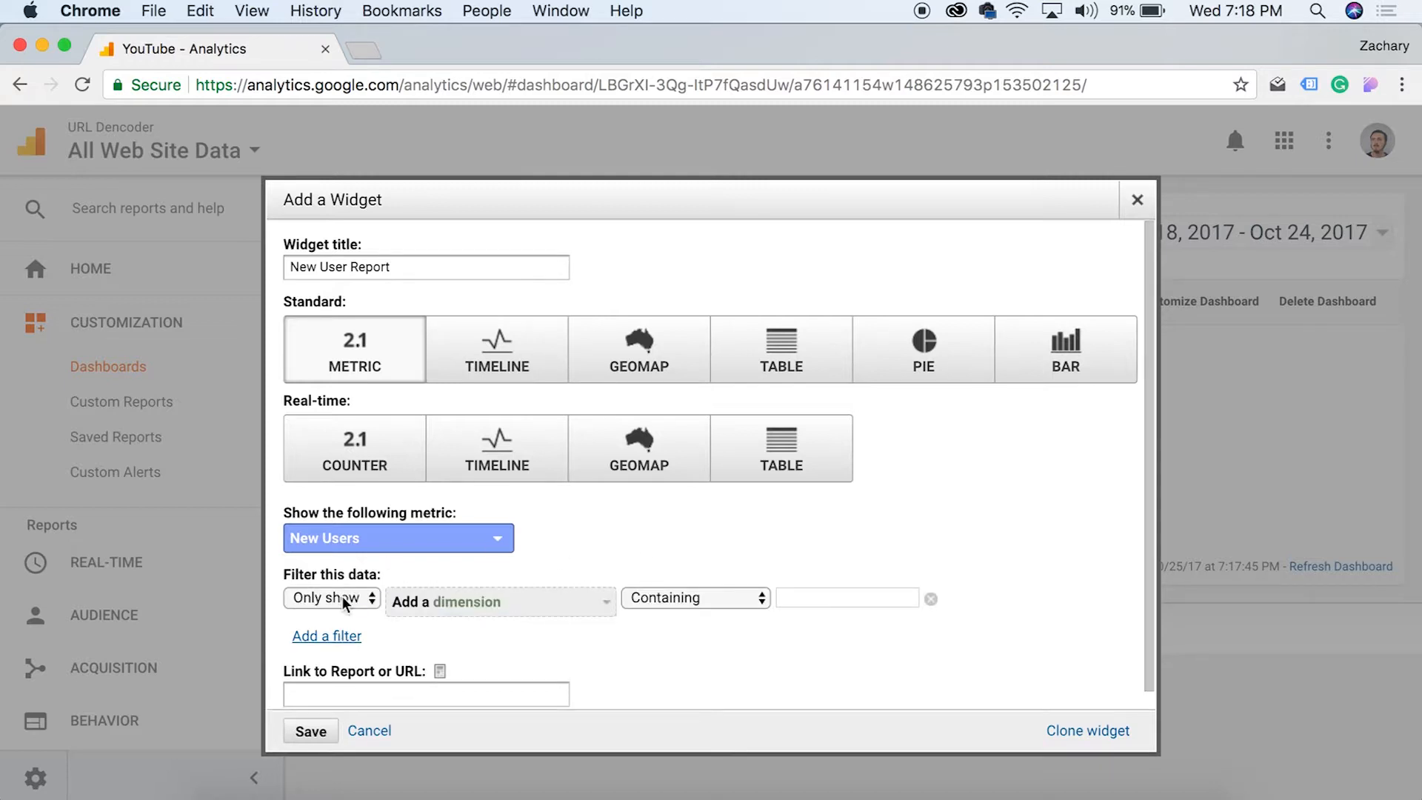
left_click(478, 604)
left_click(686, 655)
scroll(504, 647, "down", 1)
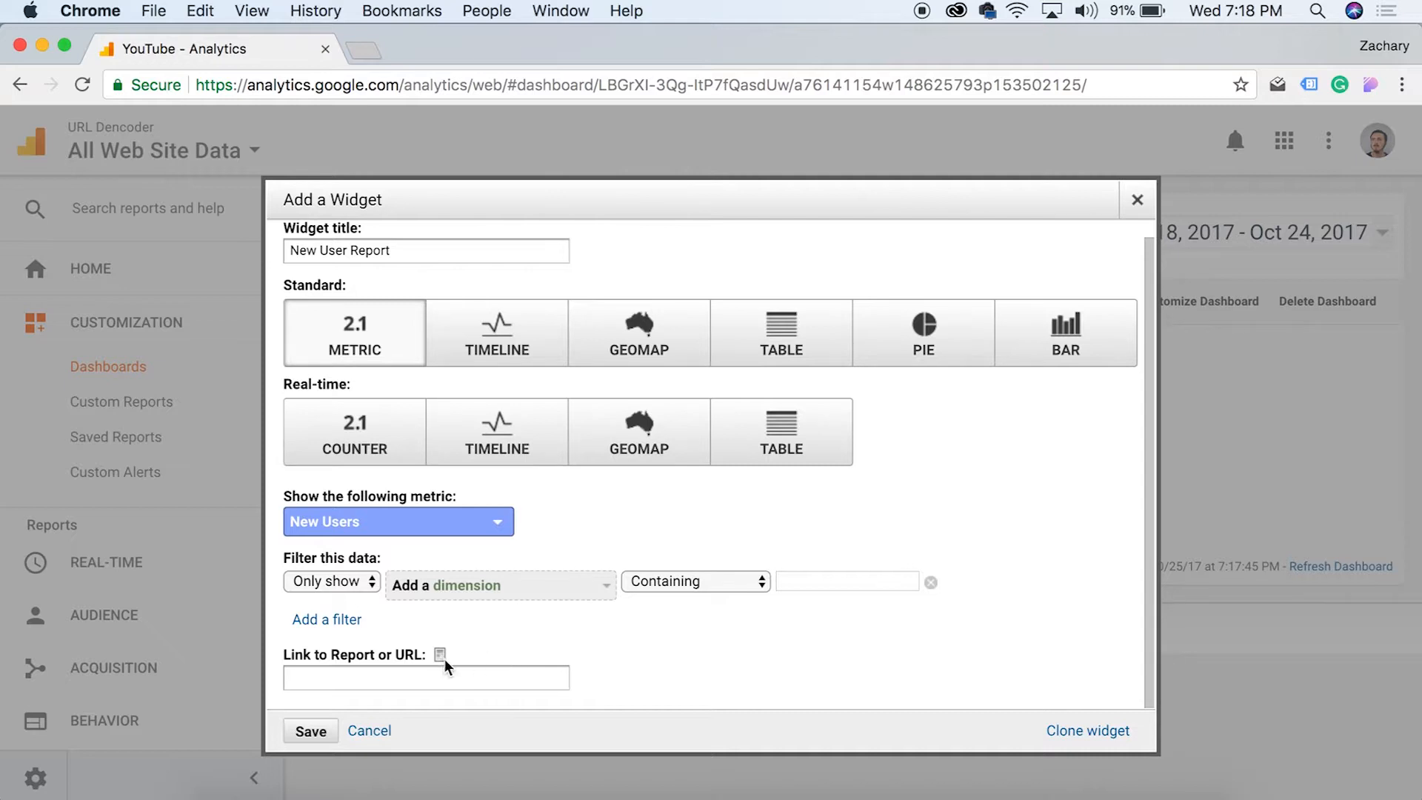
left_click(437, 677)
type("us")
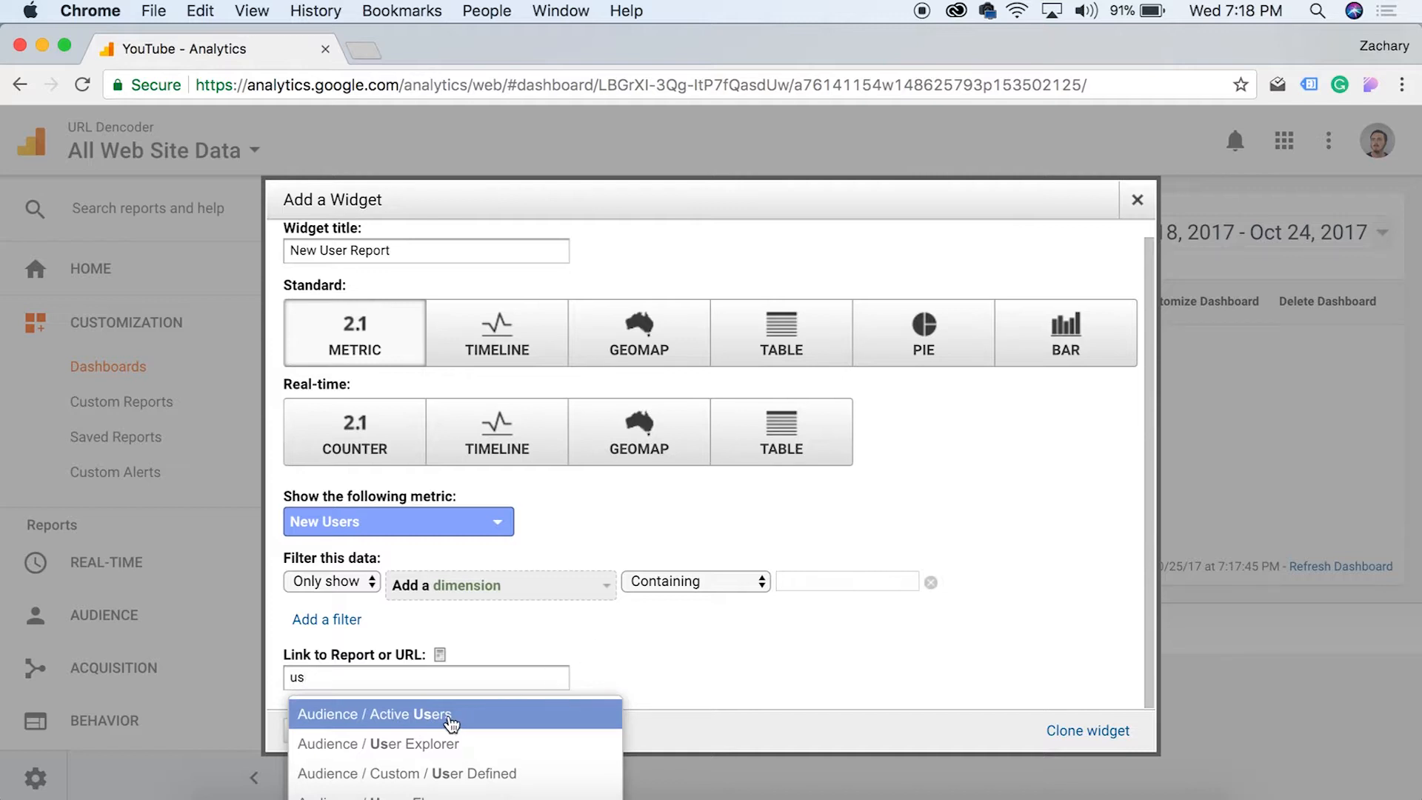
left_click(398, 714)
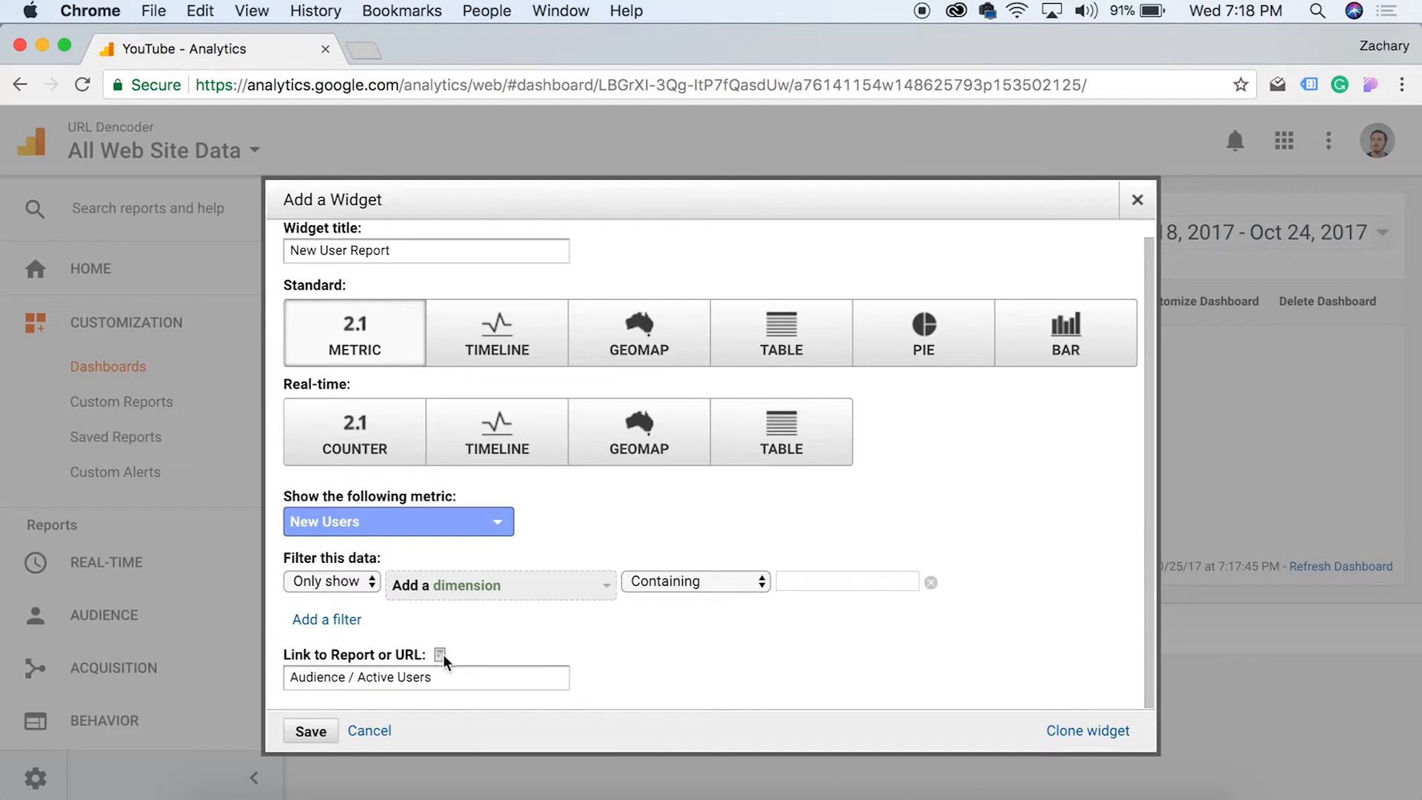
Remove the empty filter and save the New User Report widget
mouse_move(443, 654)
left_click(933, 587)
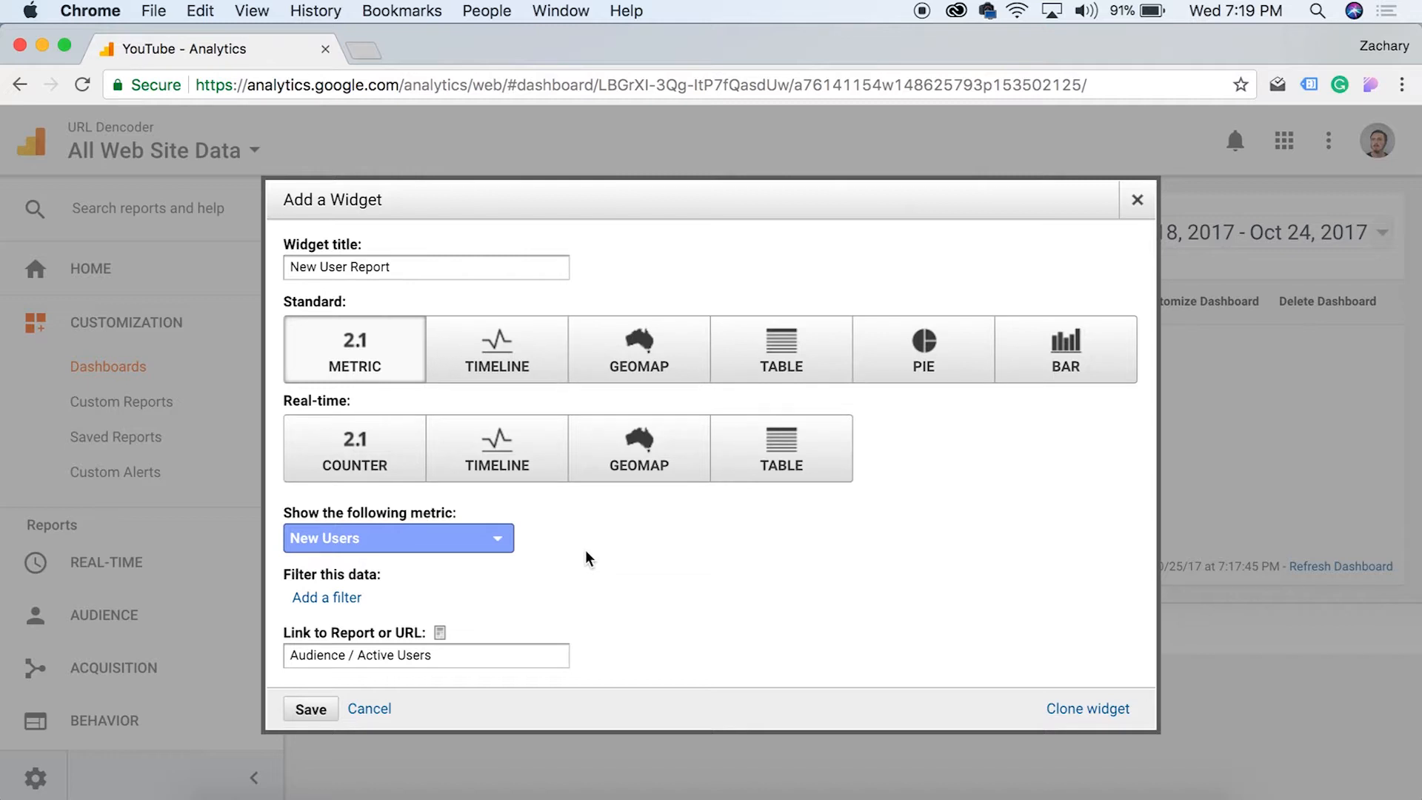
left_click(309, 711)
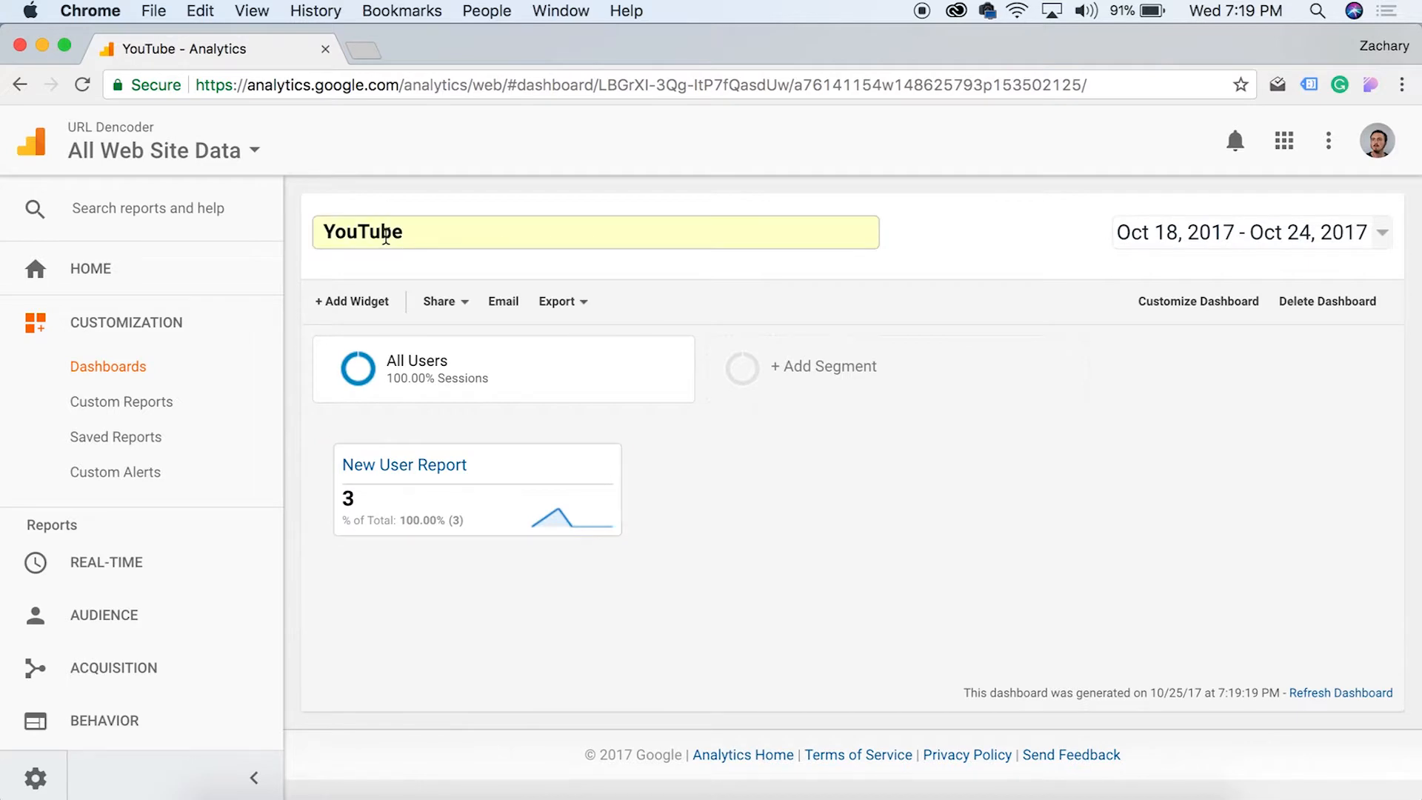
Follow the widget's linked report, then reopen the YouTube dashboard via Customization > Dashboards
mouse_move(492, 471)
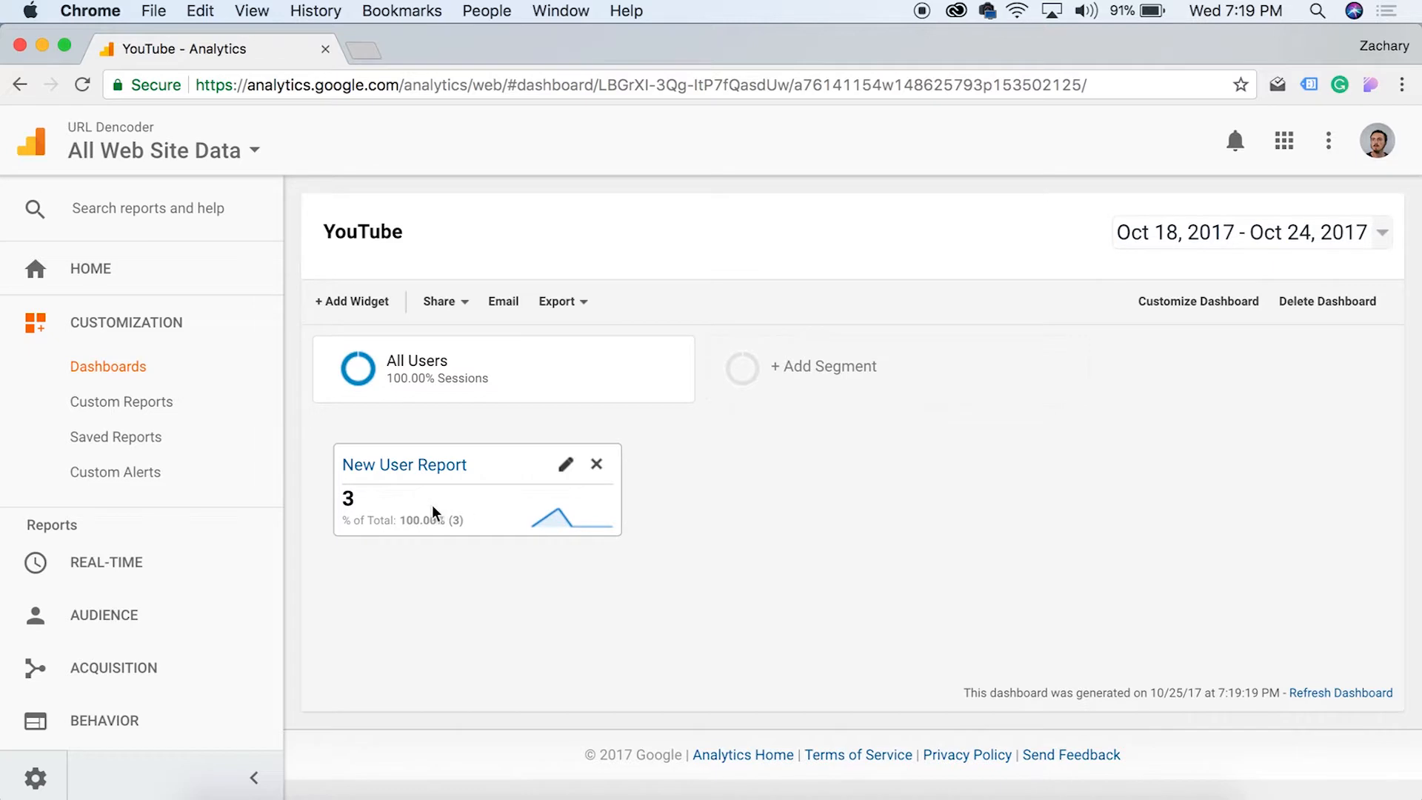
left_click(443, 466)
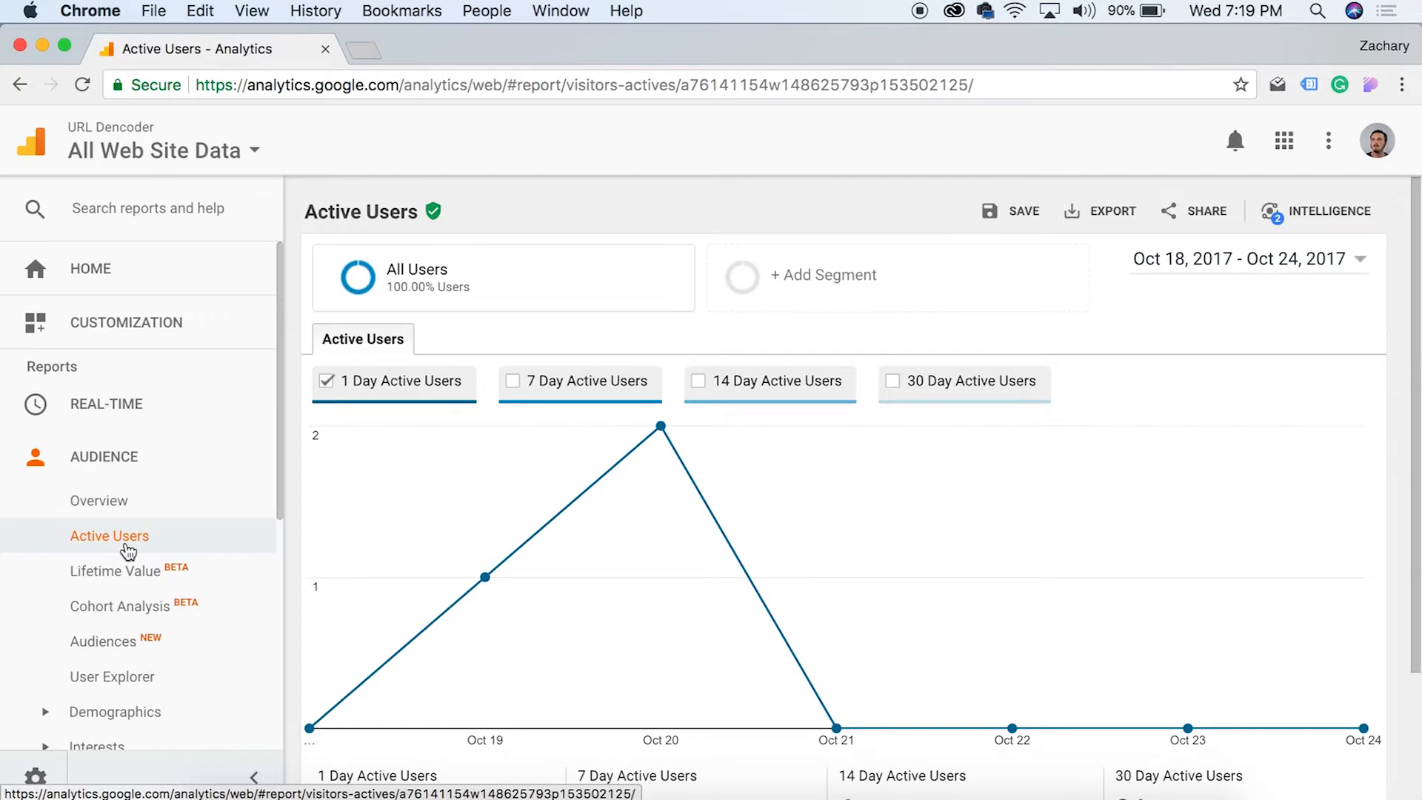
left_click(115, 323)
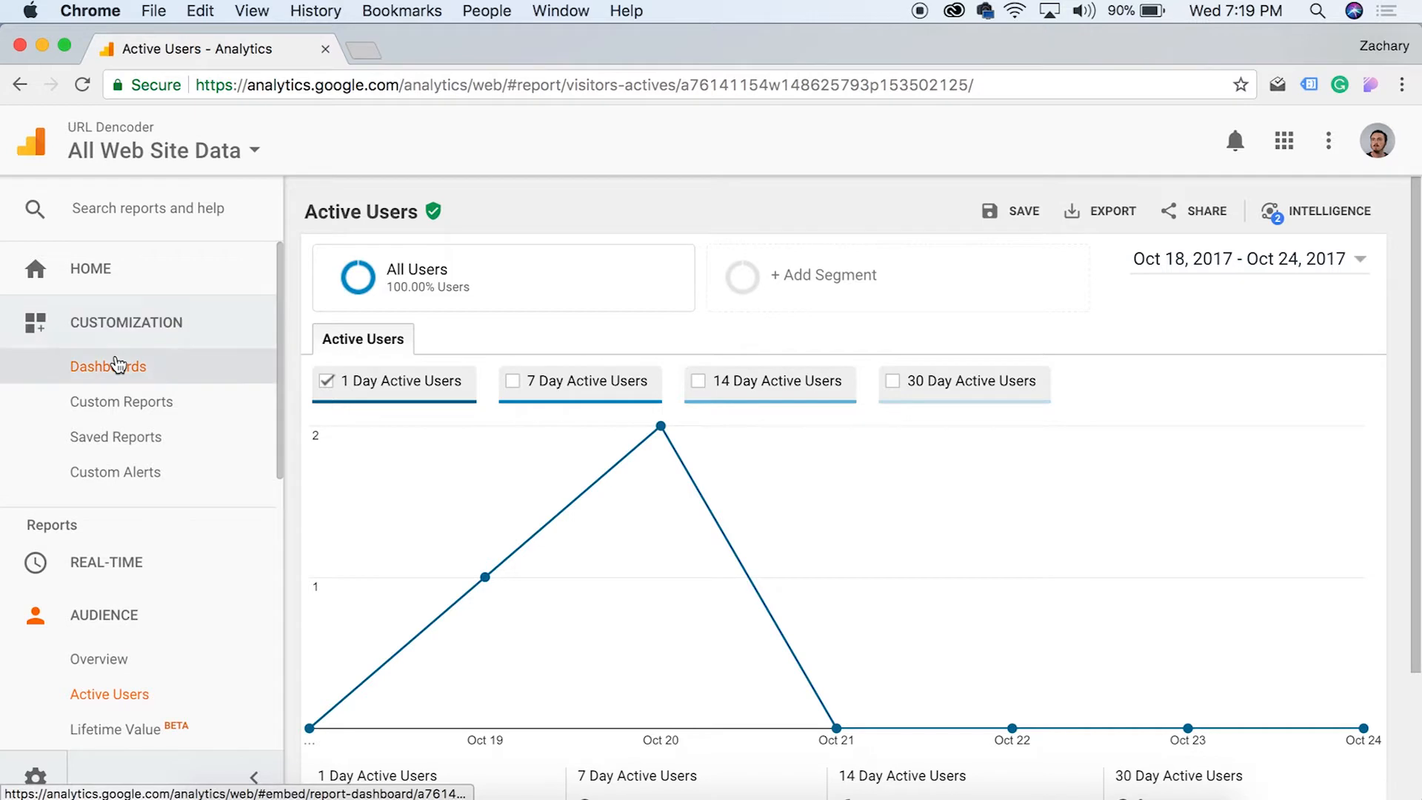
left_click(116, 364)
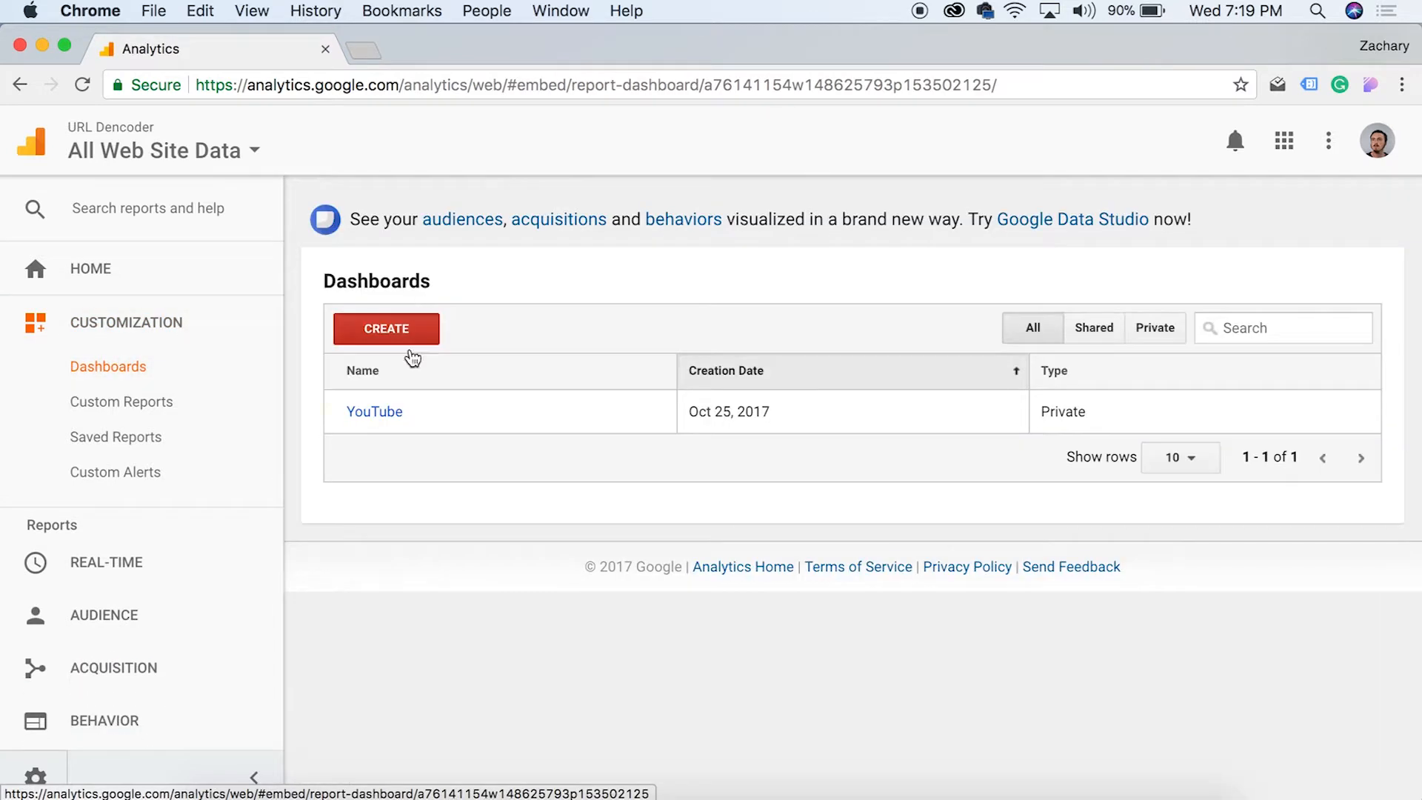
left_click(390, 412)
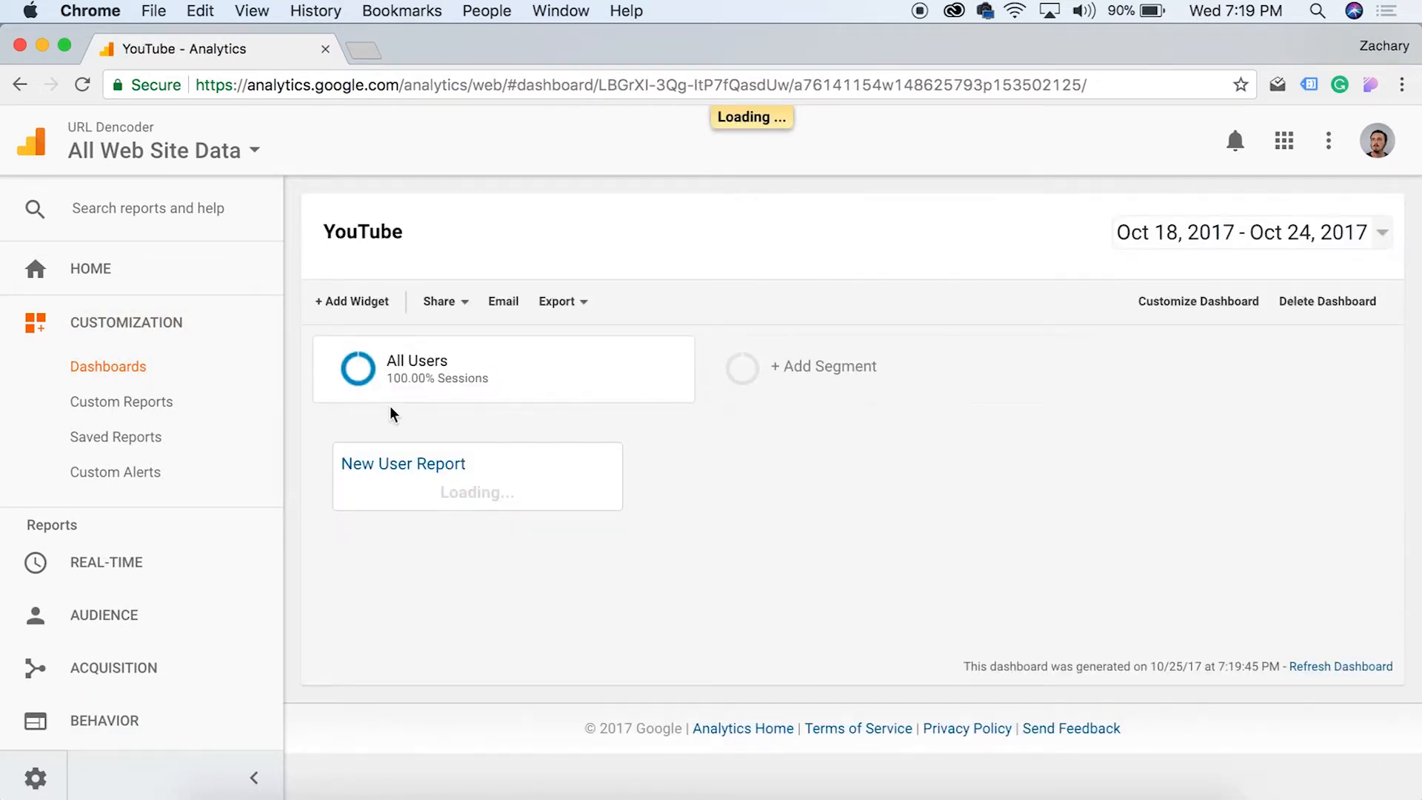
mouse_move(508, 512)
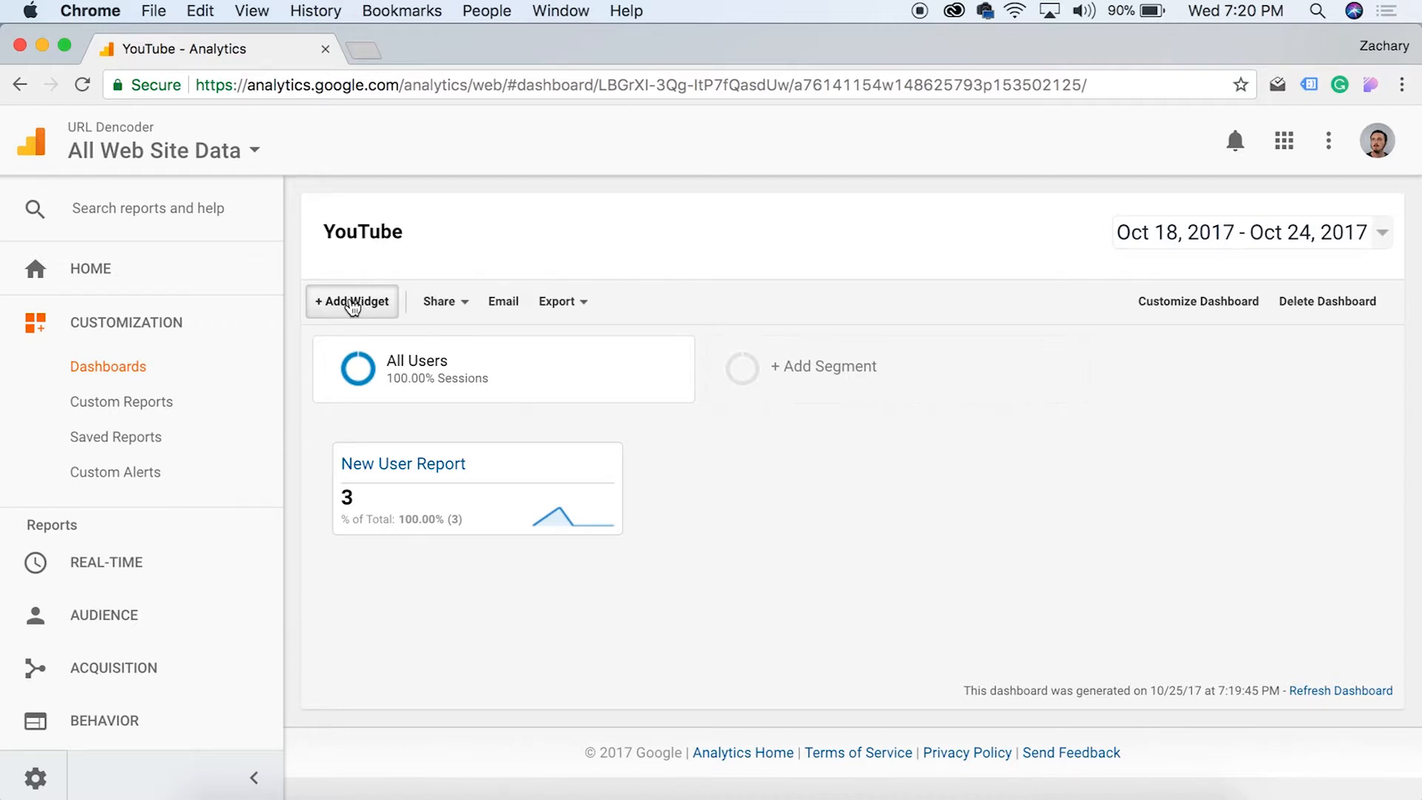
Set the dashboard email to go out weekly on Monday, active for 1 month
left_click(463, 306)
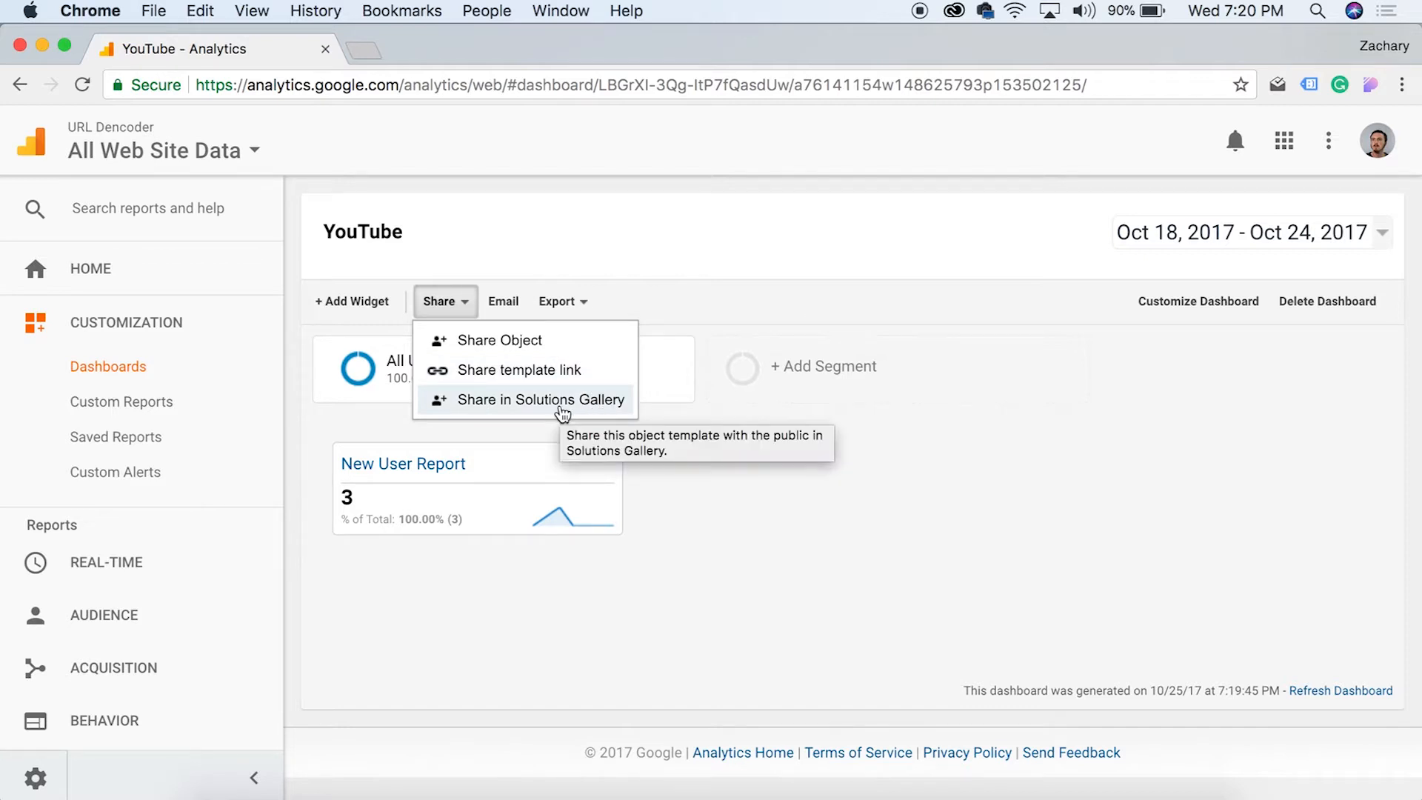
left_click(503, 304)
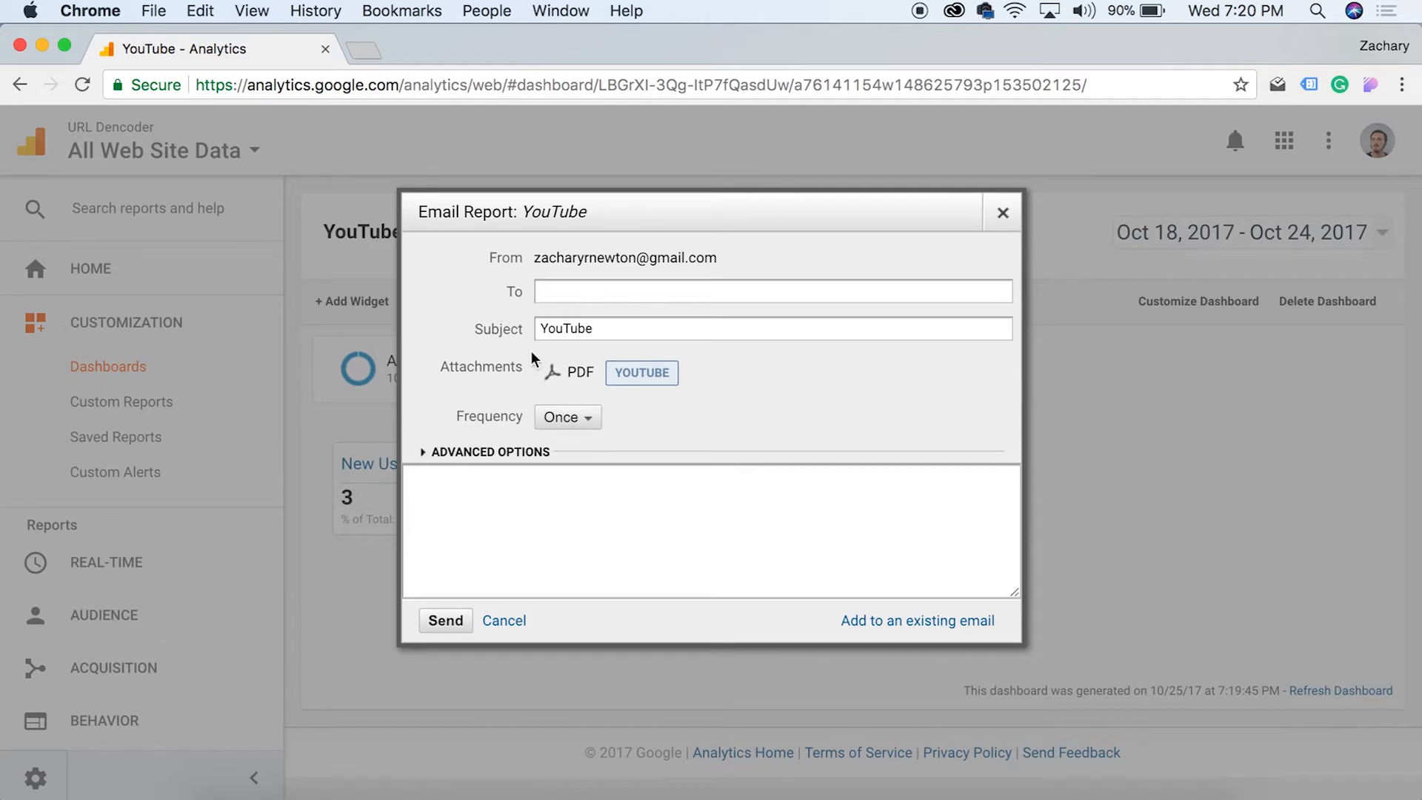
left_click(559, 416)
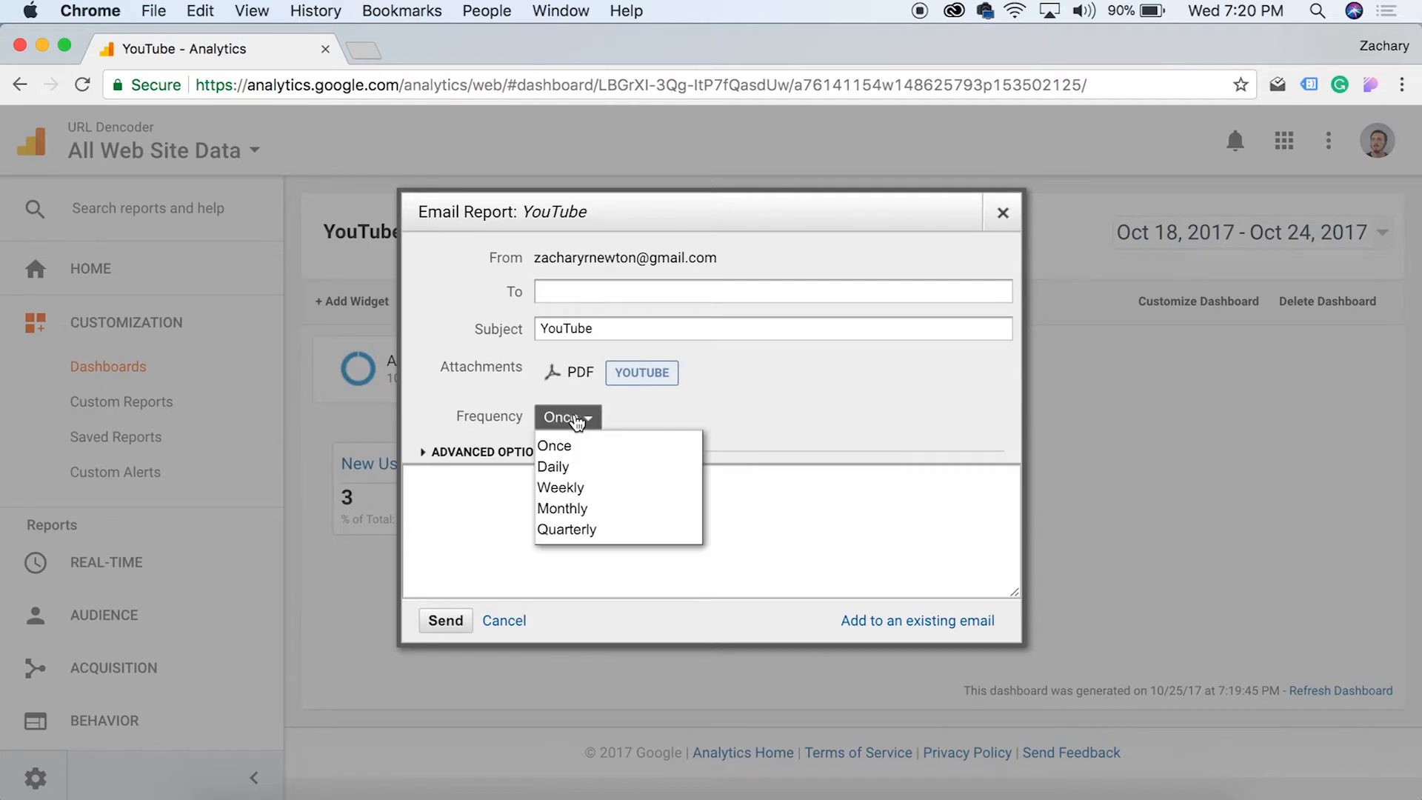
left_click(622, 487)
left_click(772, 419)
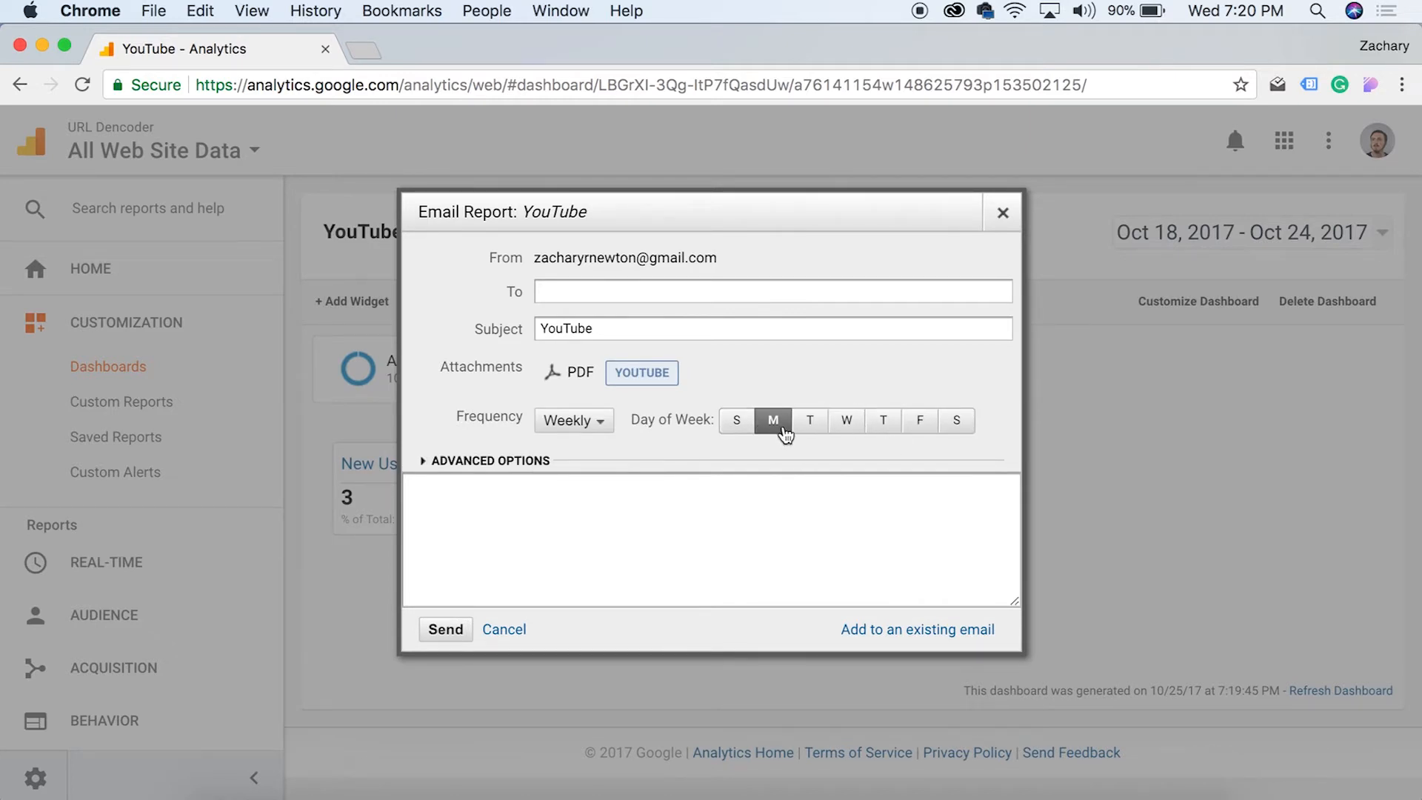
left_click(427, 464)
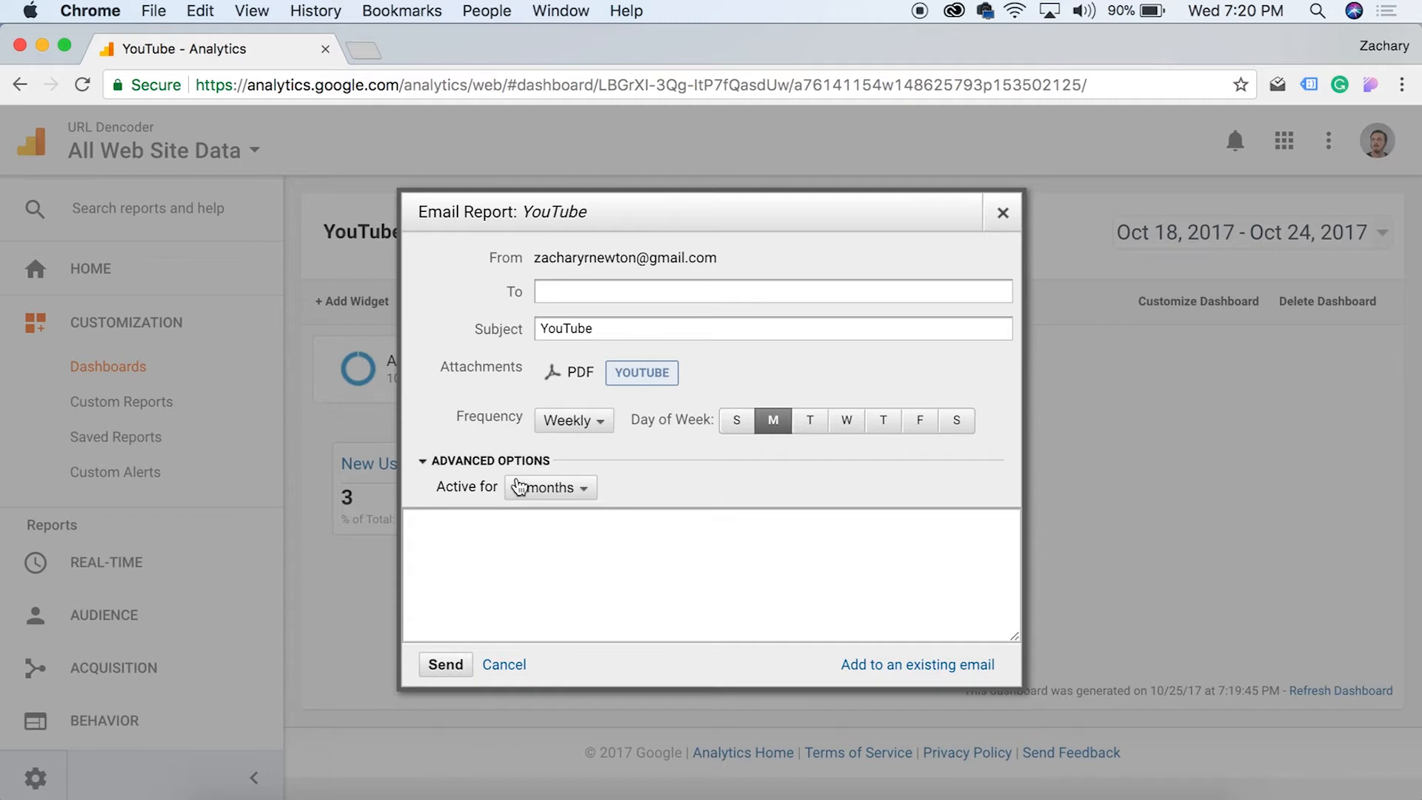
left_click(585, 490)
left_click(576, 228)
Fill in the recipient, use 'YouTube Dashboard Example' as subject and message, and send
left_click(602, 292)
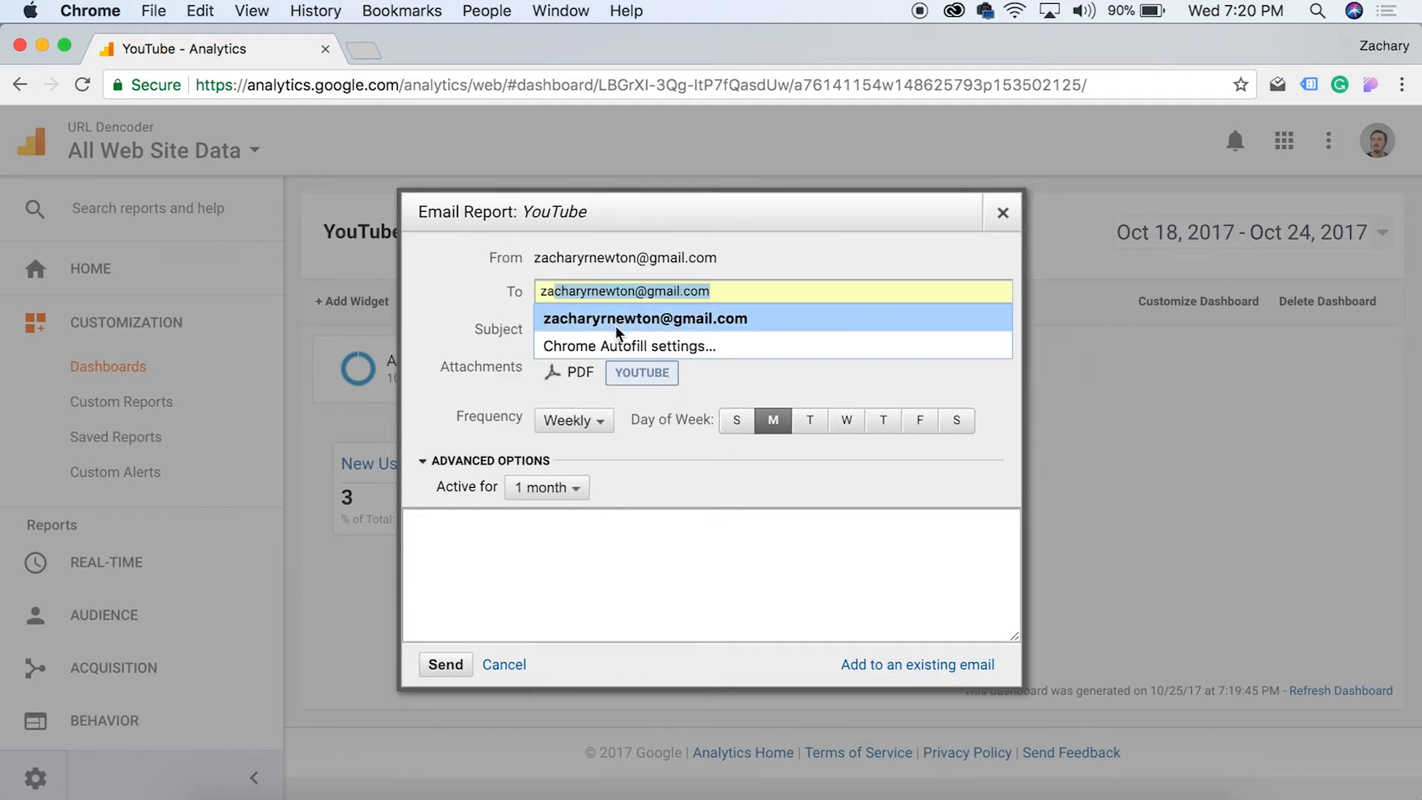
left_click(624, 317)
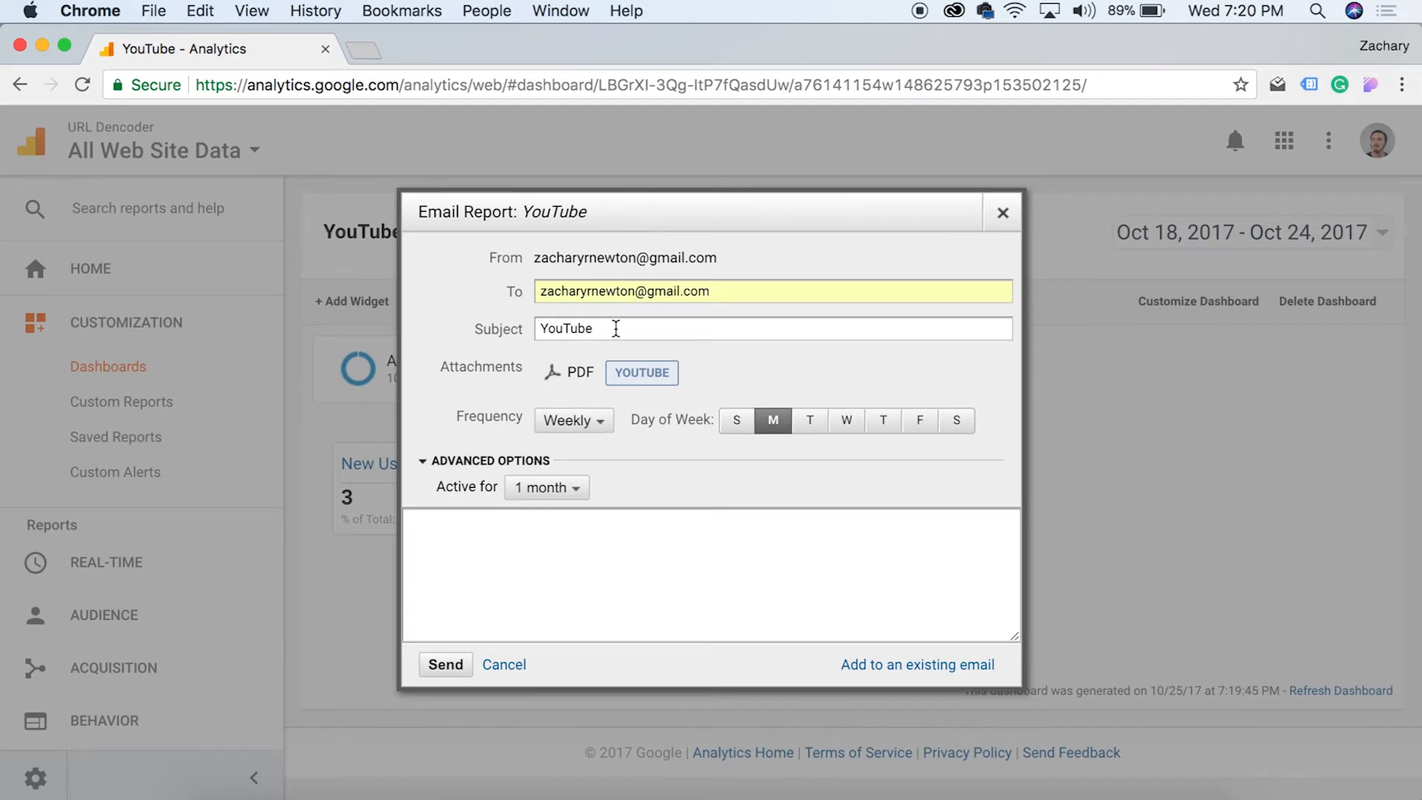
type("ashboard Example")
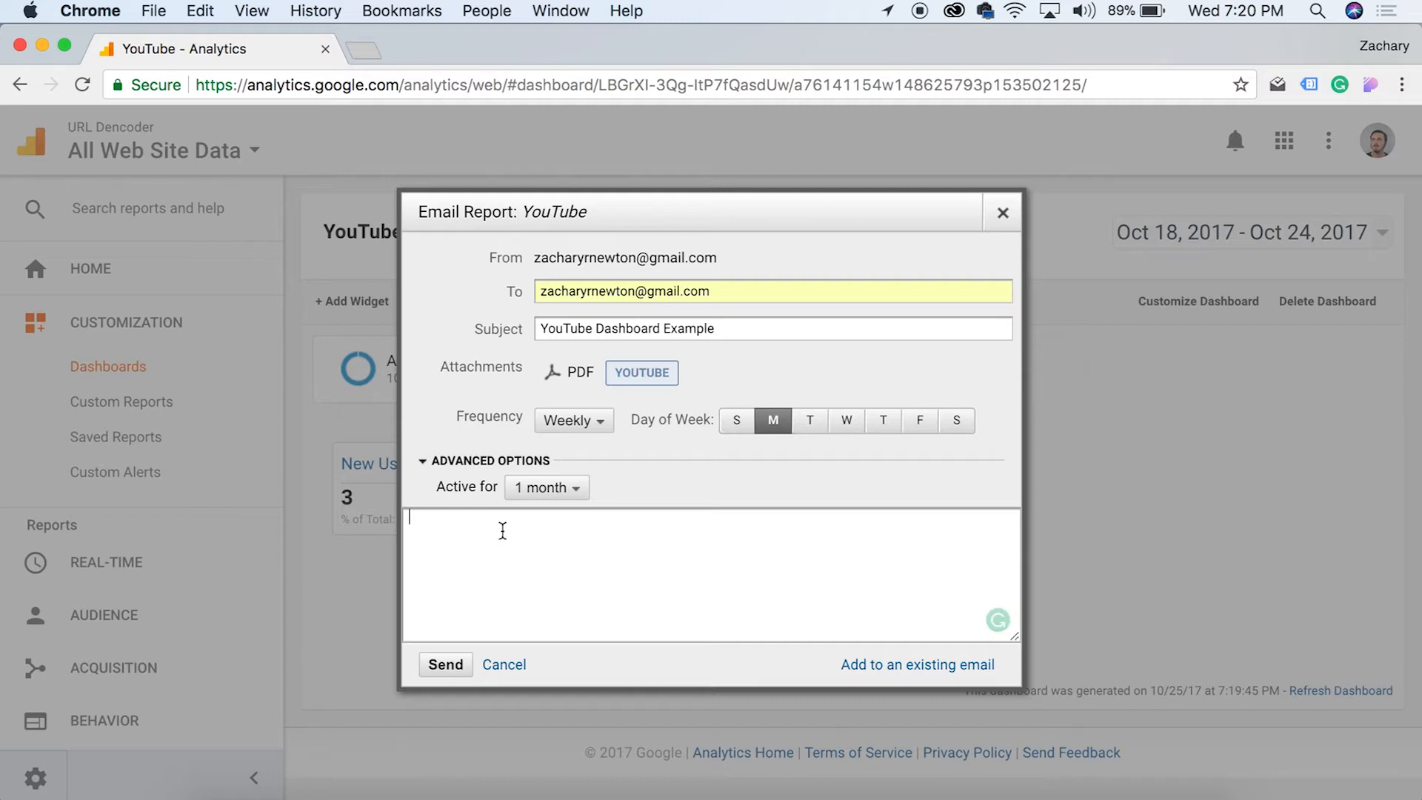
triple_click(745, 326)
key("super+c")
left_click(607, 571)
key("super+v")
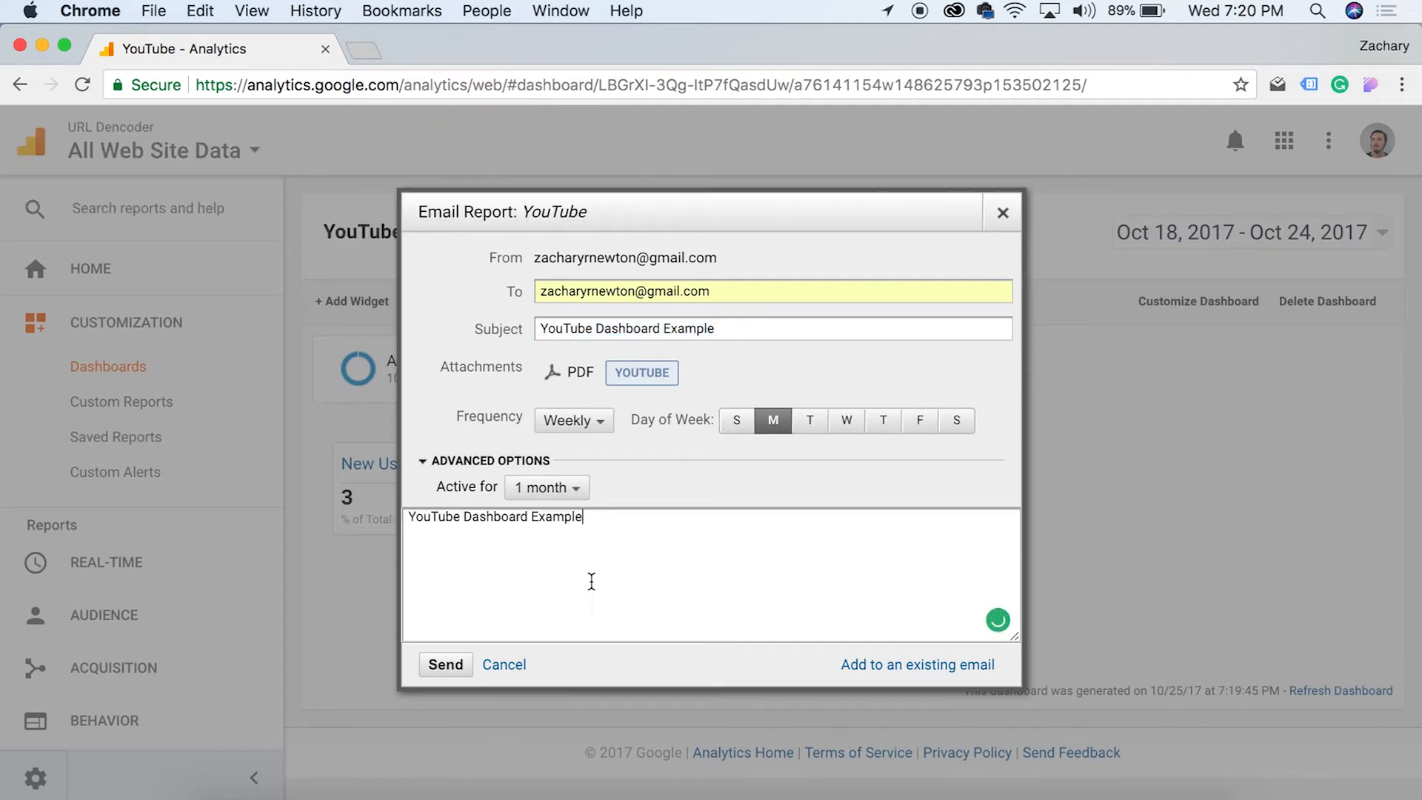
left_click(442, 665)
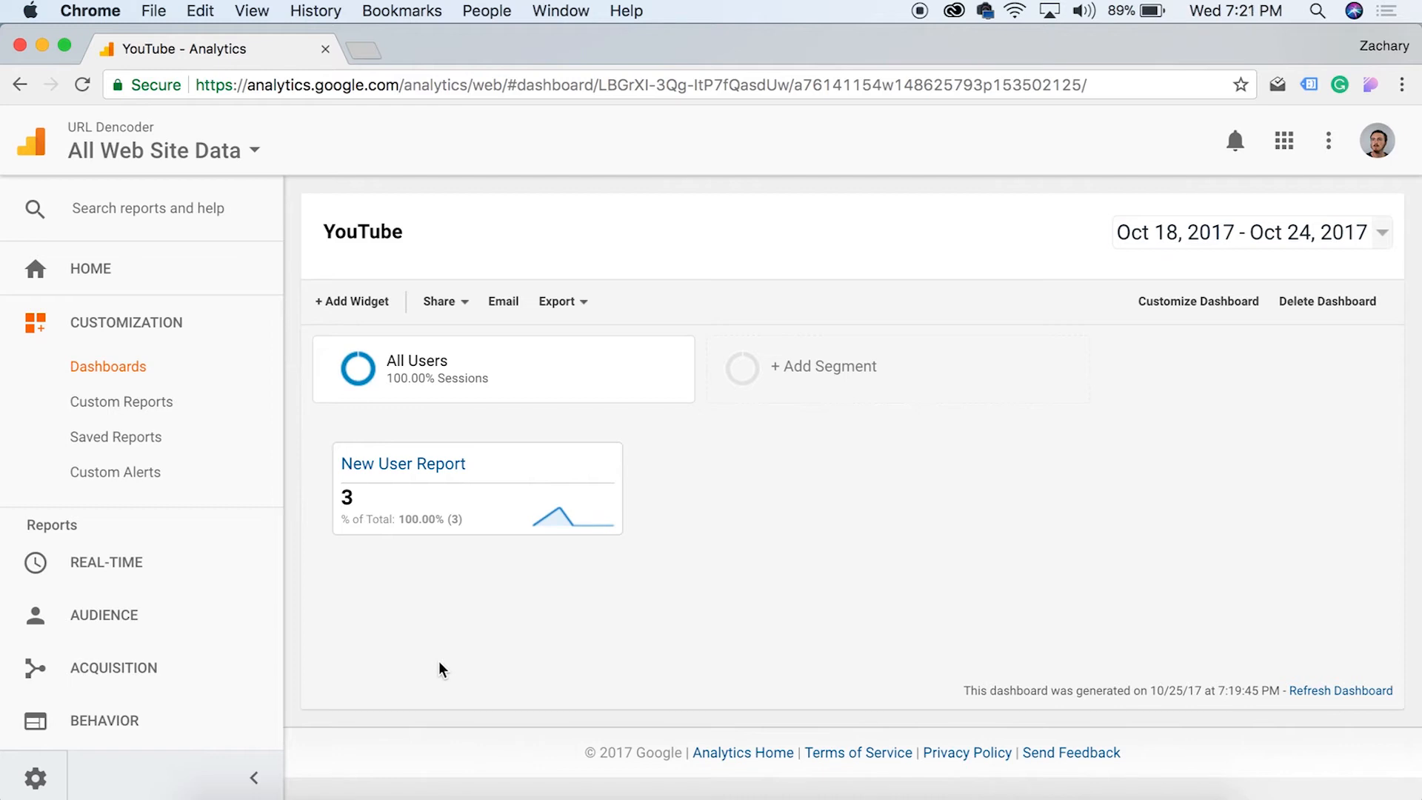
Review the YouTube dashboard's New User Report widget once the email dialog closes
mouse_move(437, 477)
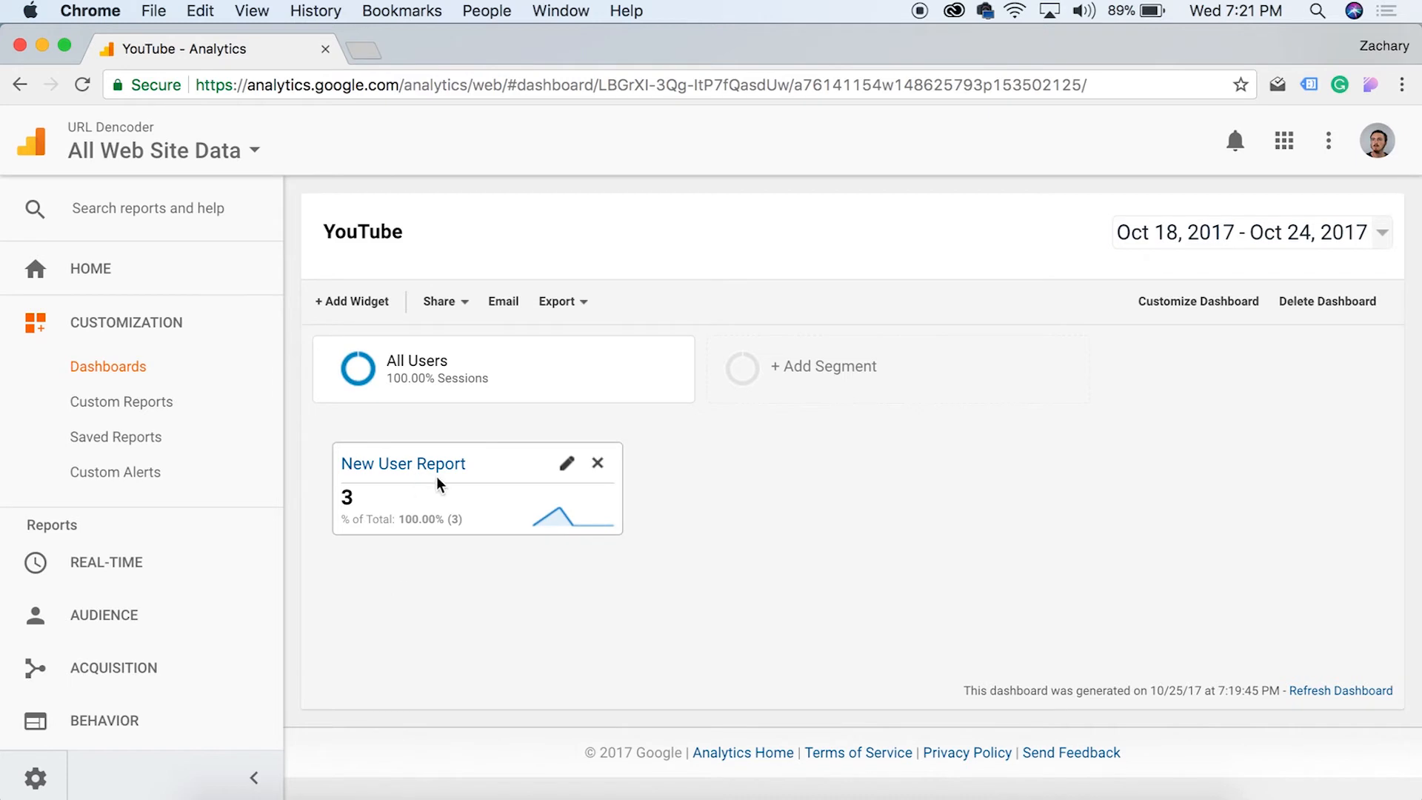